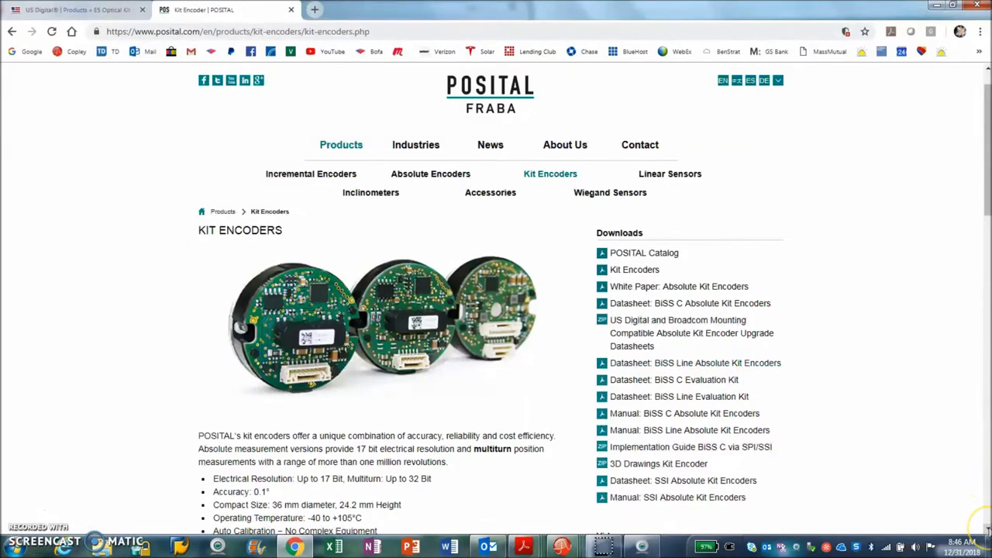
Scroll down to the POSITAL kit encoders' resolution, accuracy, size and temperature specifications
scroll(985, 529, "down", 2)
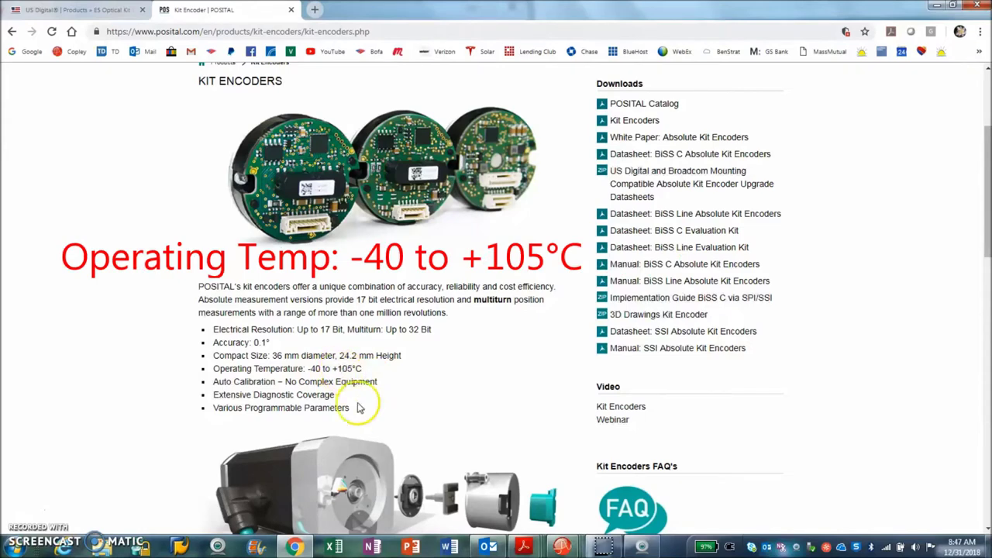
scroll(983, 519, "down", 1)
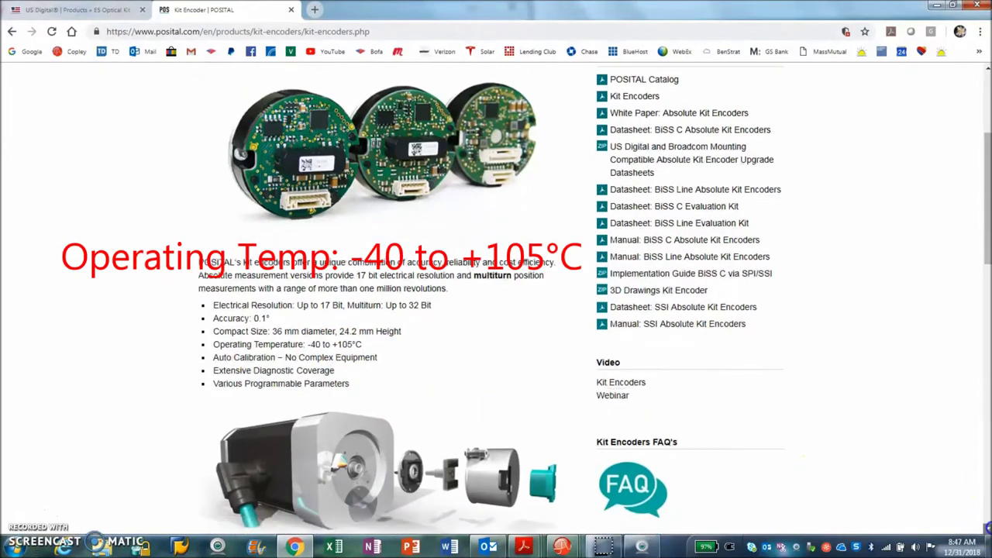
Scroll past the specifications to the Advantages list and the US Digital/Broadcom upgrade section
scroll(987, 528, "down", 1)
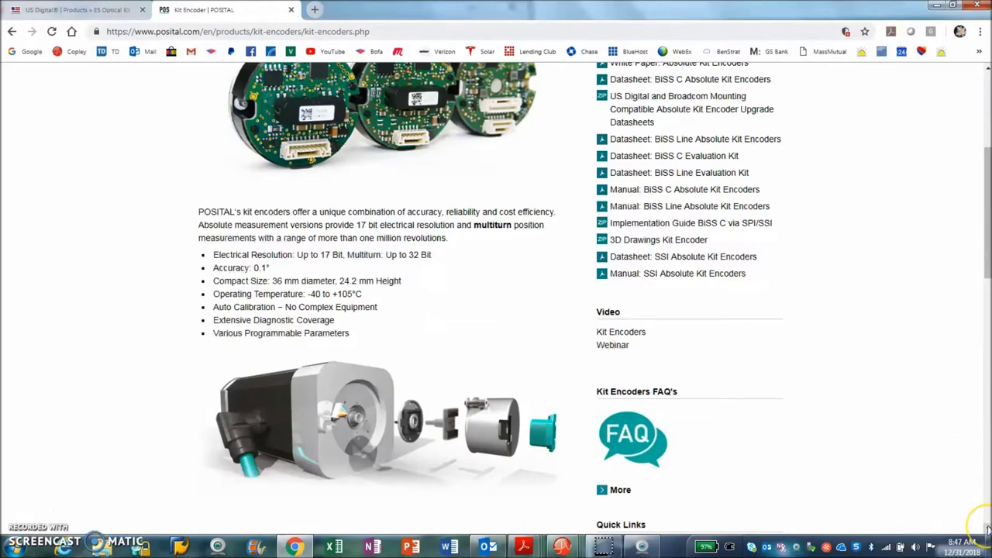
scroll(987, 528, "down", 3)
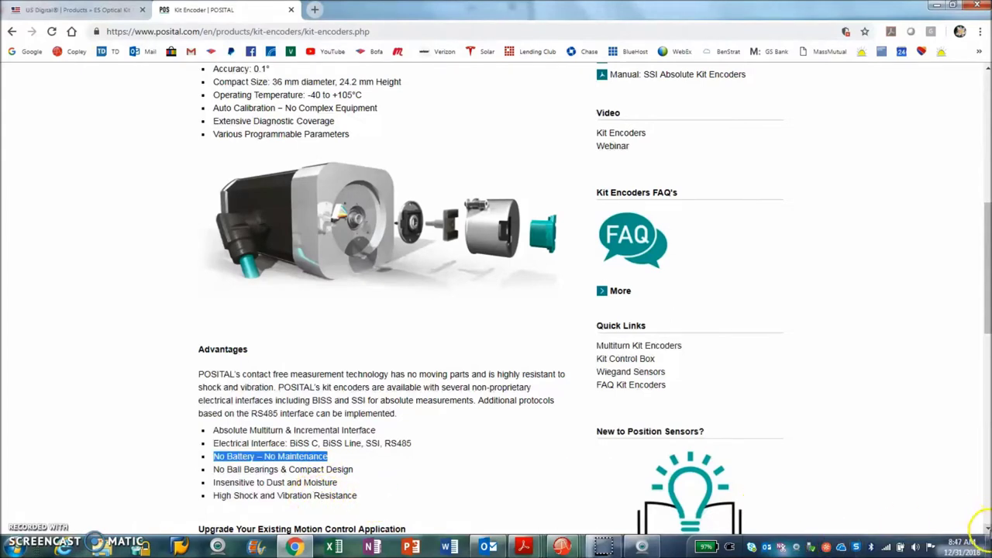
left_click(986, 528)
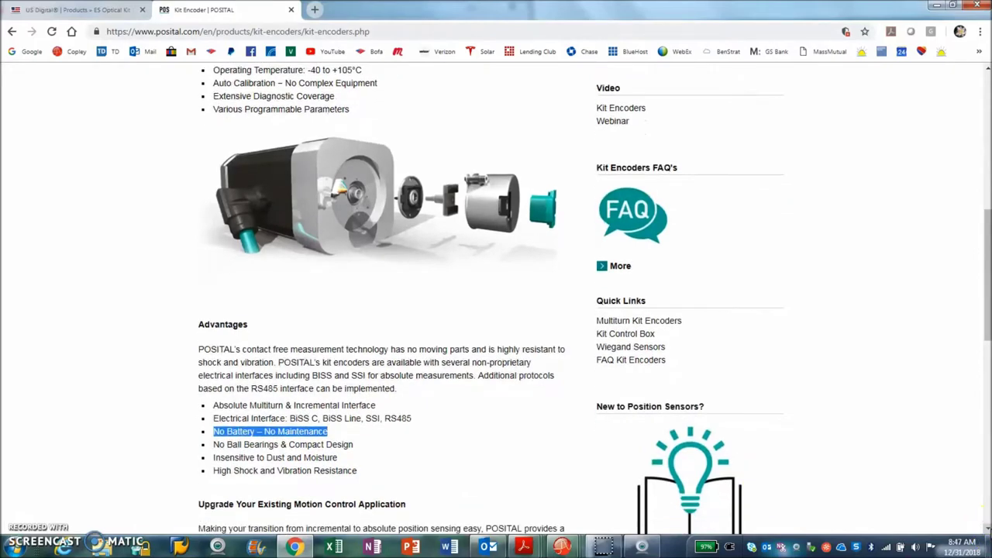
left_click(987, 528)
left_click(986, 528)
left_click(987, 528)
left_click(986, 527)
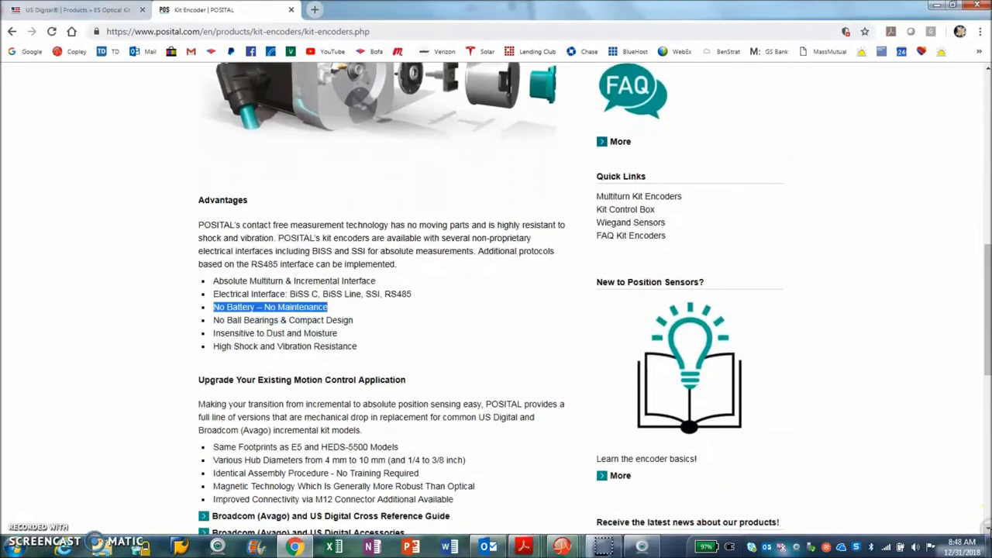
left_click(986, 528)
left_click(987, 528)
left_click(987, 528)
left_click(986, 527)
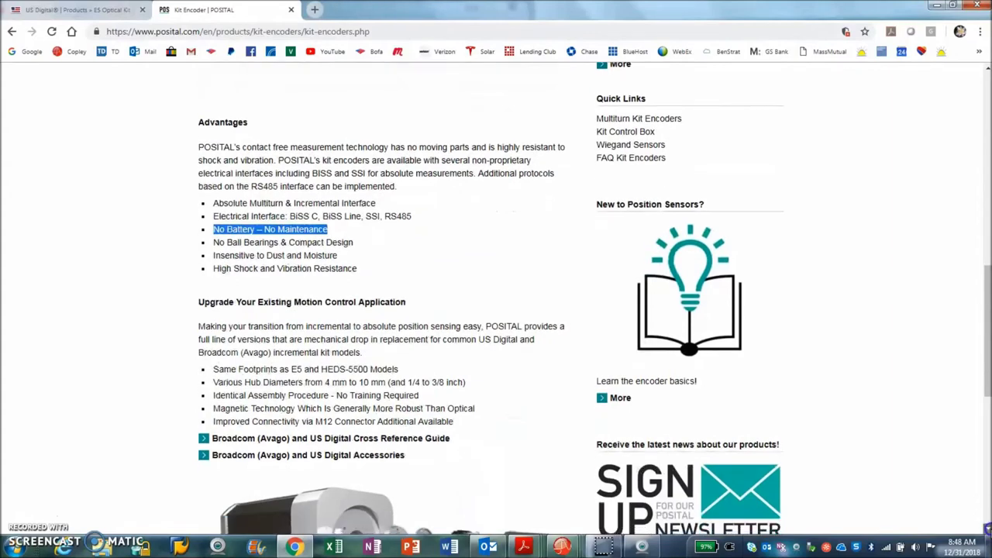
left_click(986, 527)
left_click(986, 528)
left_click(986, 527)
left_click(986, 527)
left_click(986, 527)
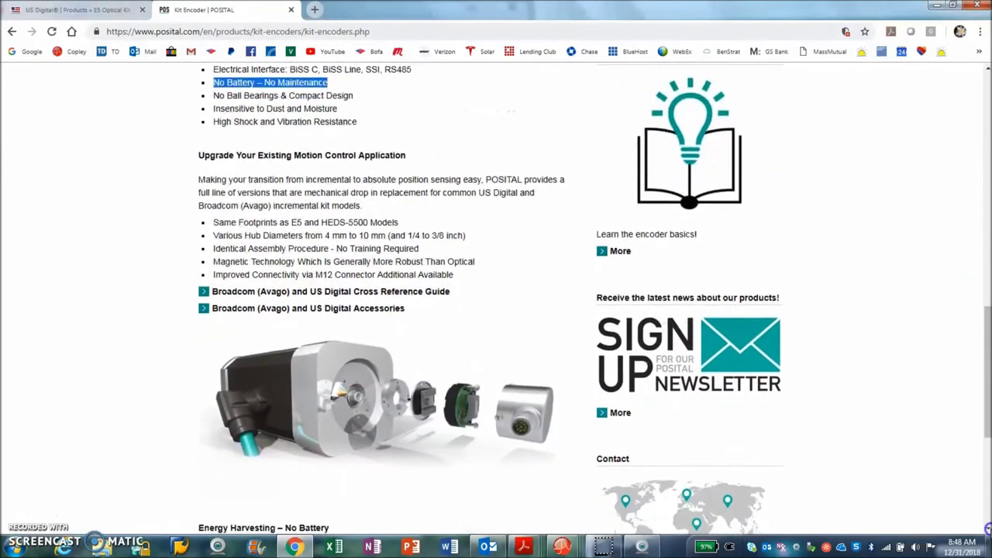
left_click(986, 528)
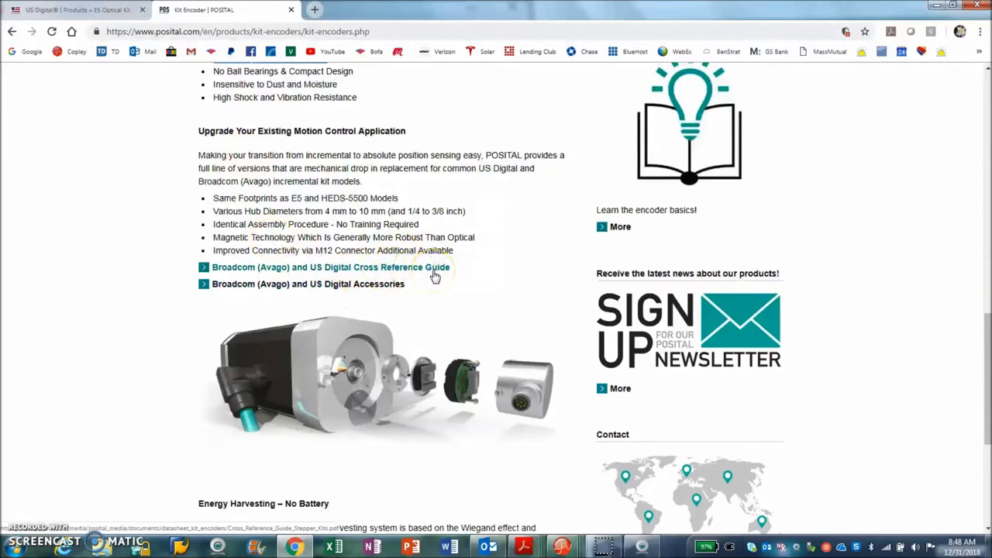
left_click(77, 13)
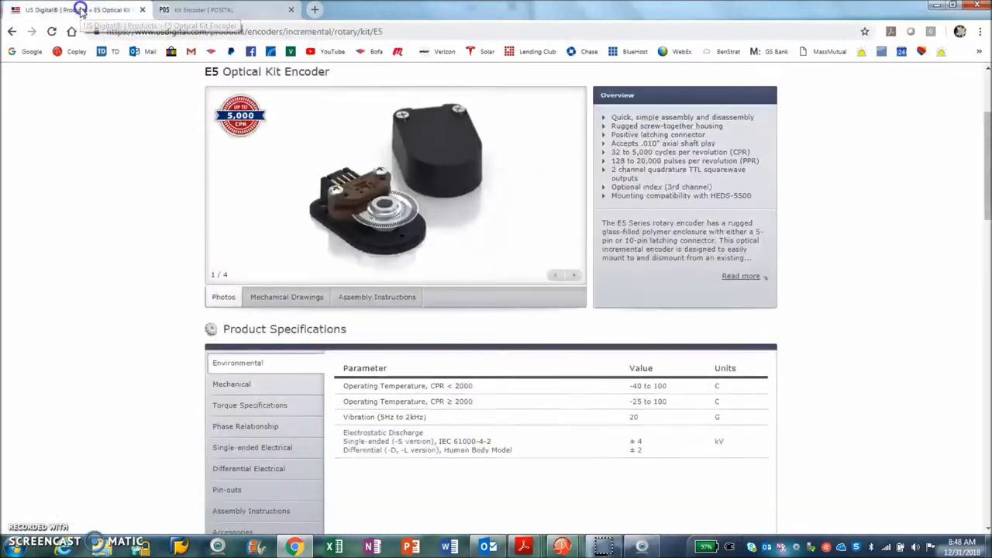
left_click(288, 211)
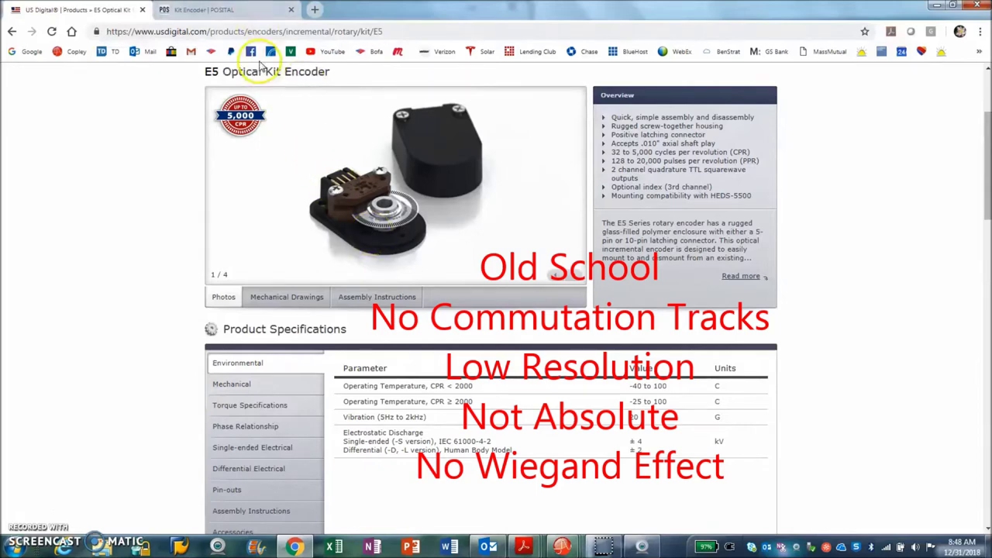
left_click(220, 11)
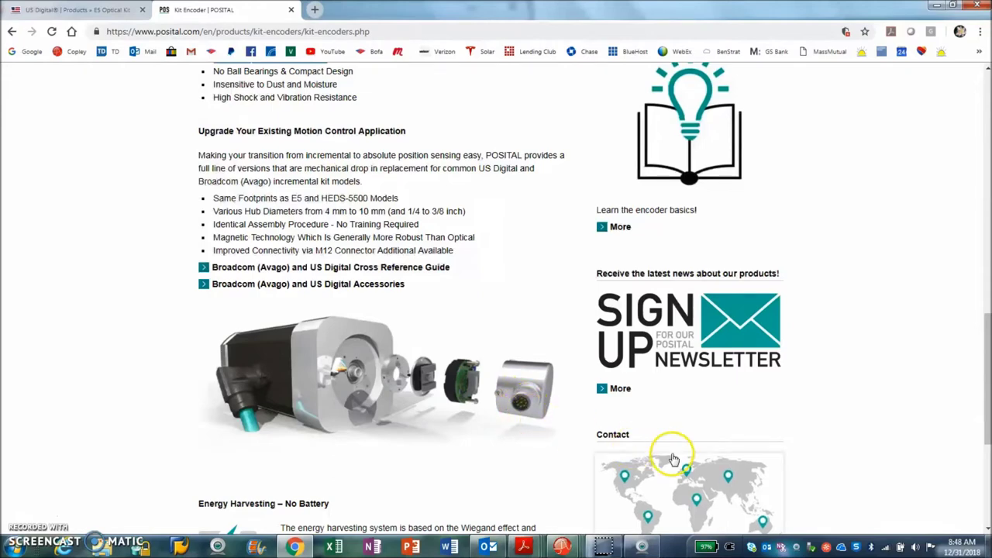
left_click(986, 528)
Scroll through the POSITAL page once more, then close the POSITAL and US Digital tabs
left_click(986, 527)
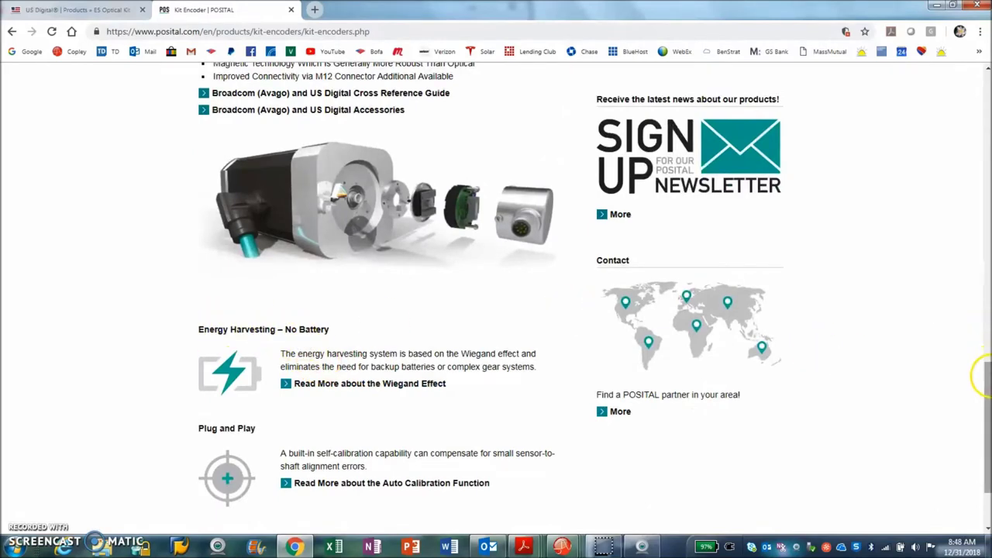
left_click_drag(985, 380, 987, 101)
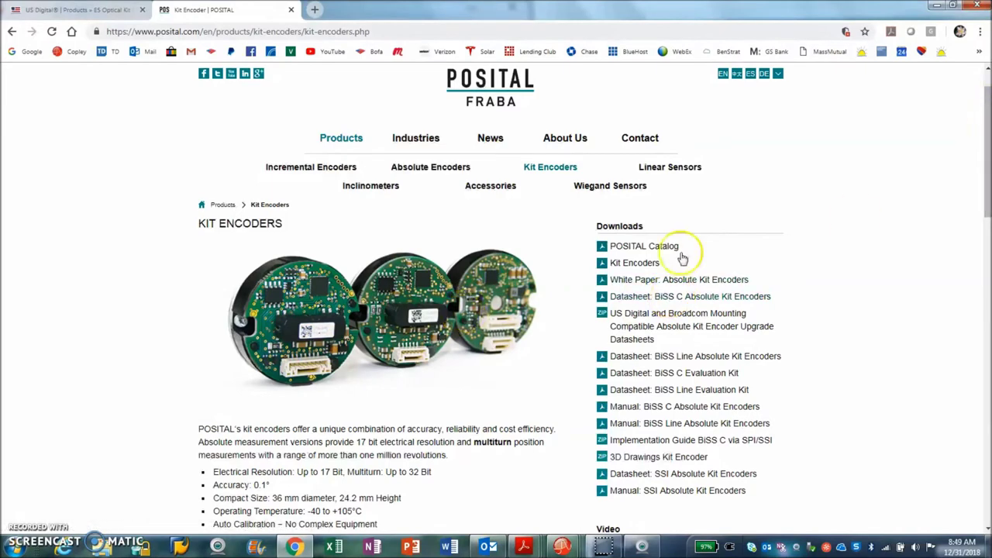
left_click_drag(987, 159, 983, 439)
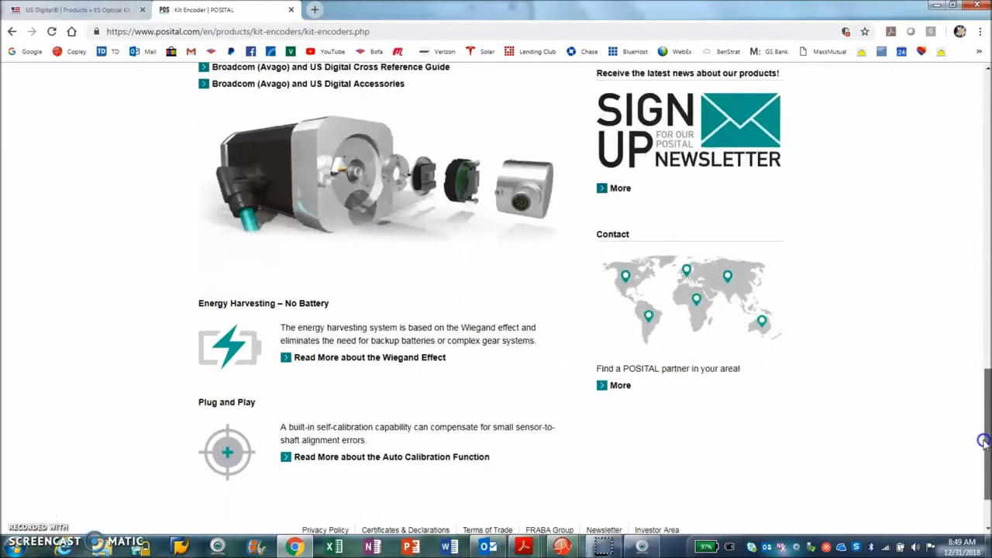
left_click(292, 10)
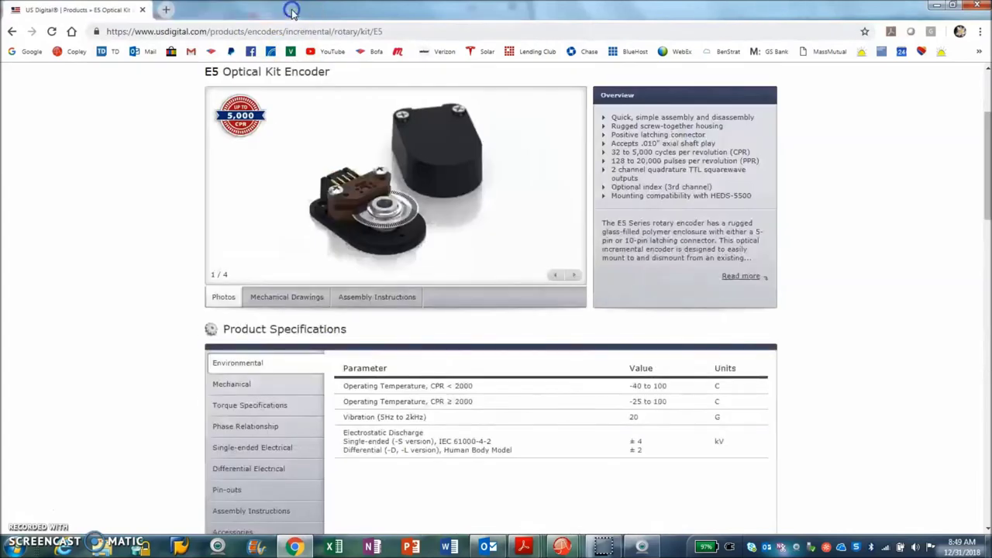
left_click(142, 10)
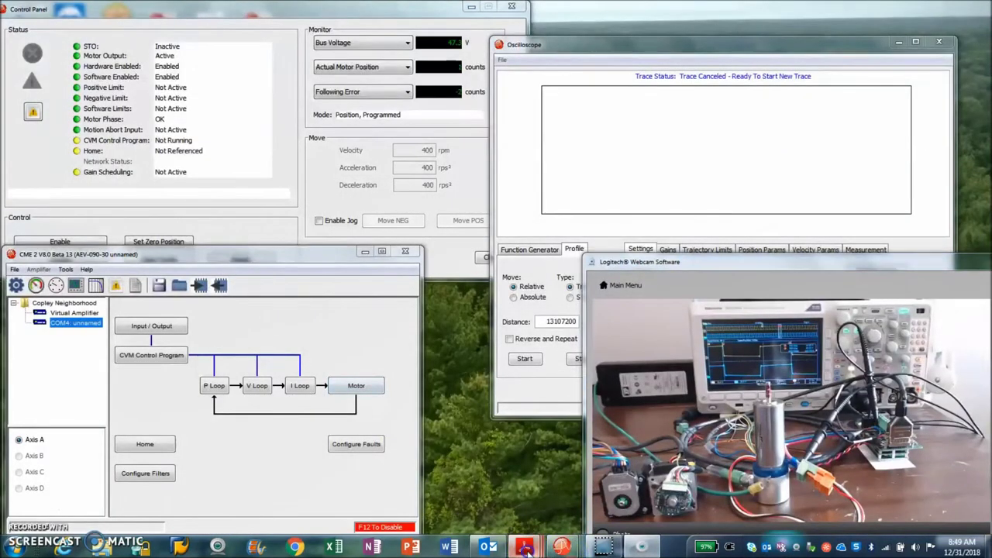
Bring up Maxon-272765.pdf, read through the EC-max 30 motor datasheet, and close it
mouse_move(525, 549)
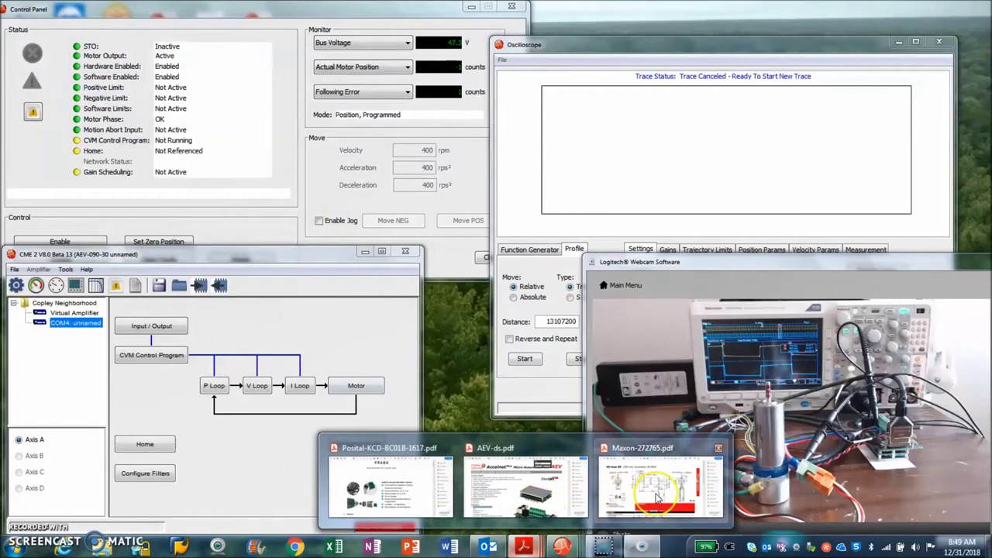
mouse_move(657, 498)
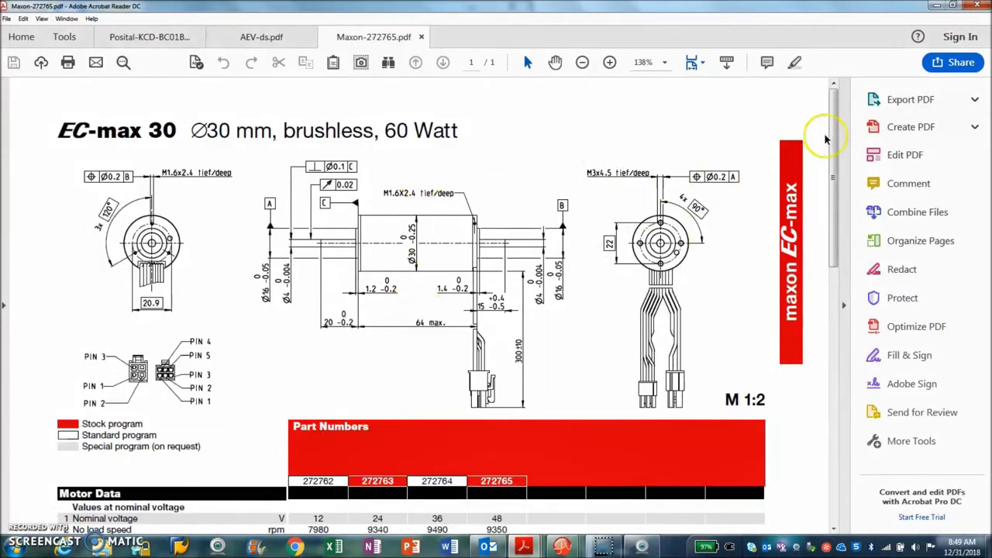
left_click_drag(833, 135, 834, 266)
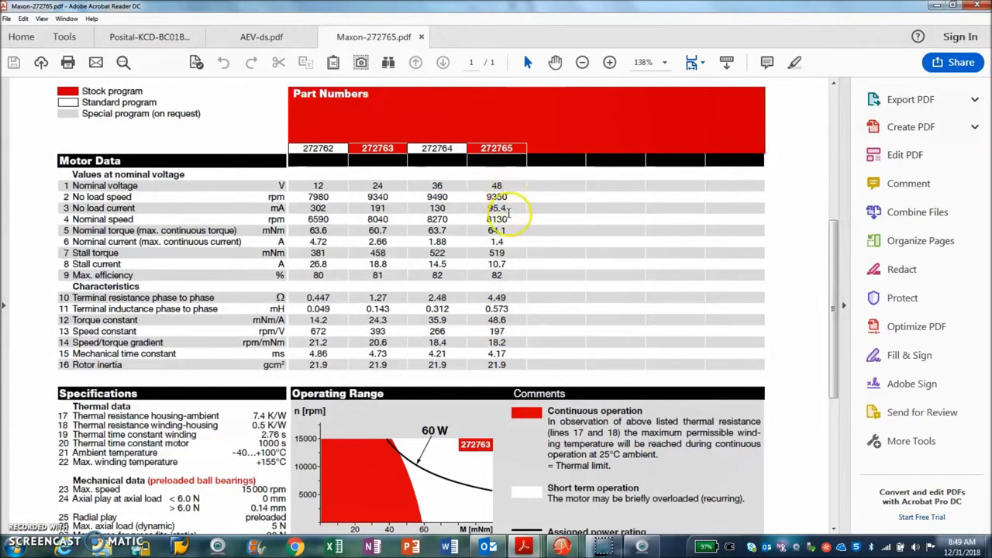
left_click_drag(835, 232, 835, 244)
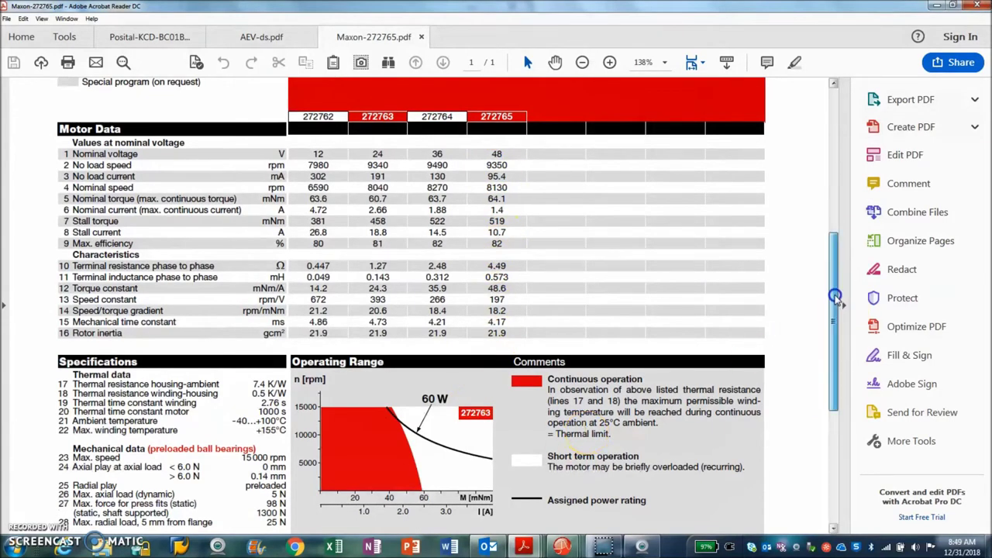
left_click_drag(836, 294, 832, 313)
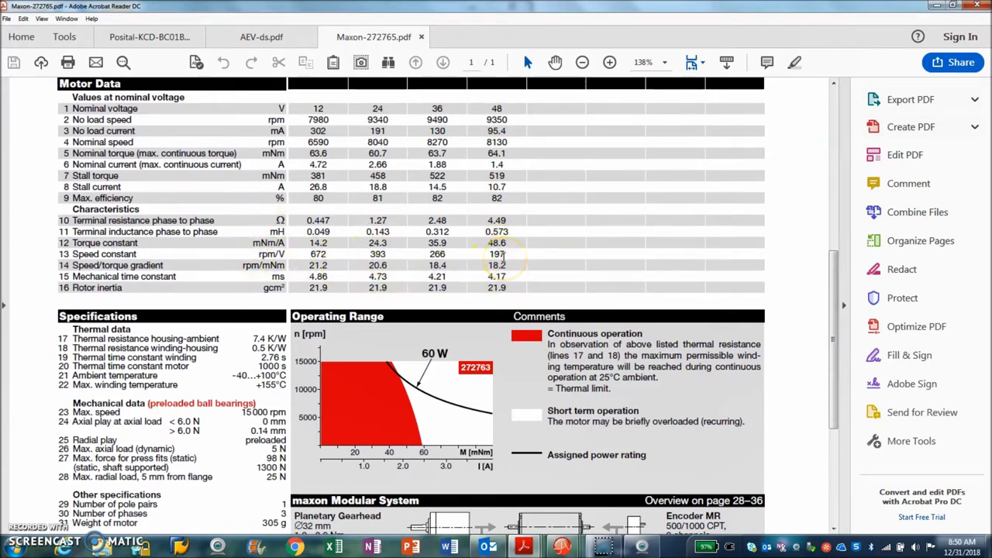
left_click_drag(834, 301, 832, 306)
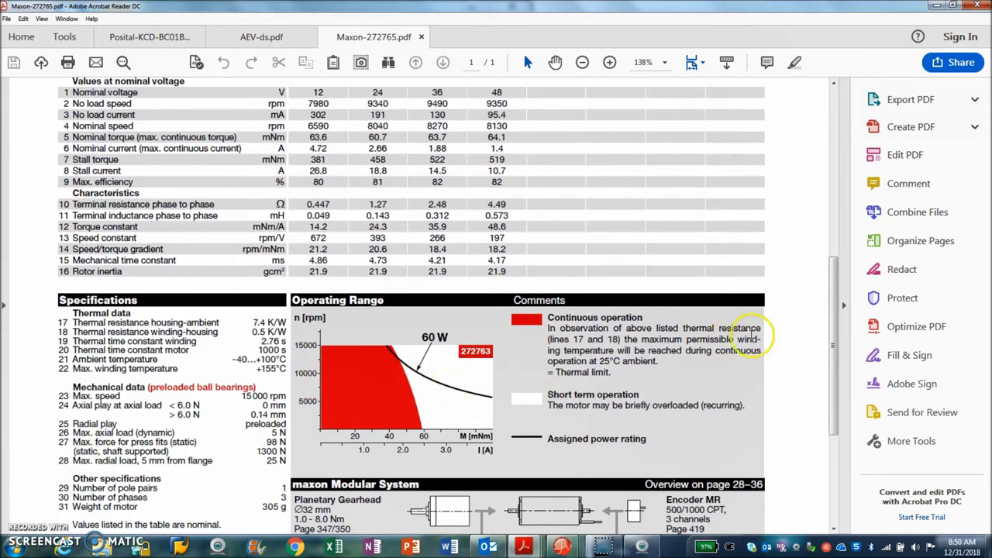
left_click_drag(829, 306, 830, 390)
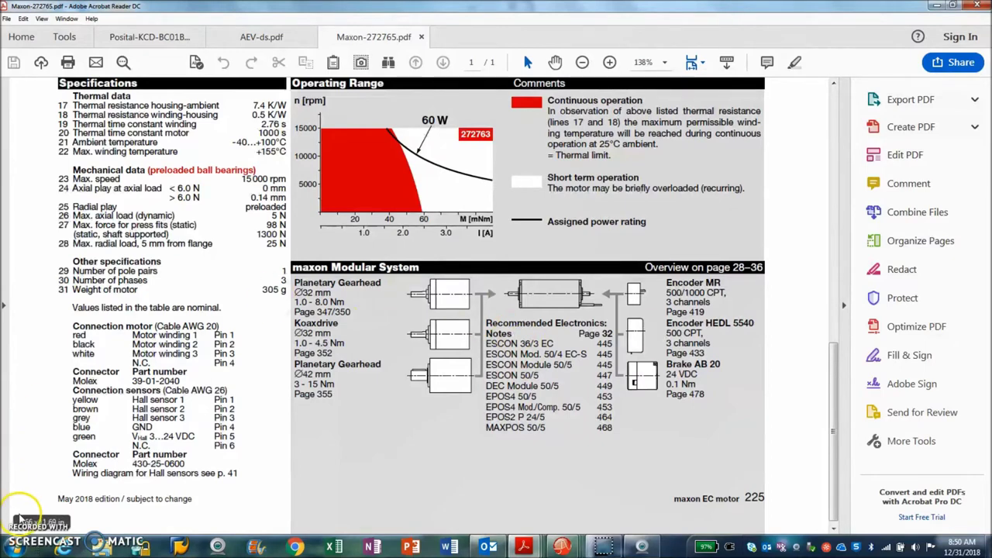
key("ctrl+w")
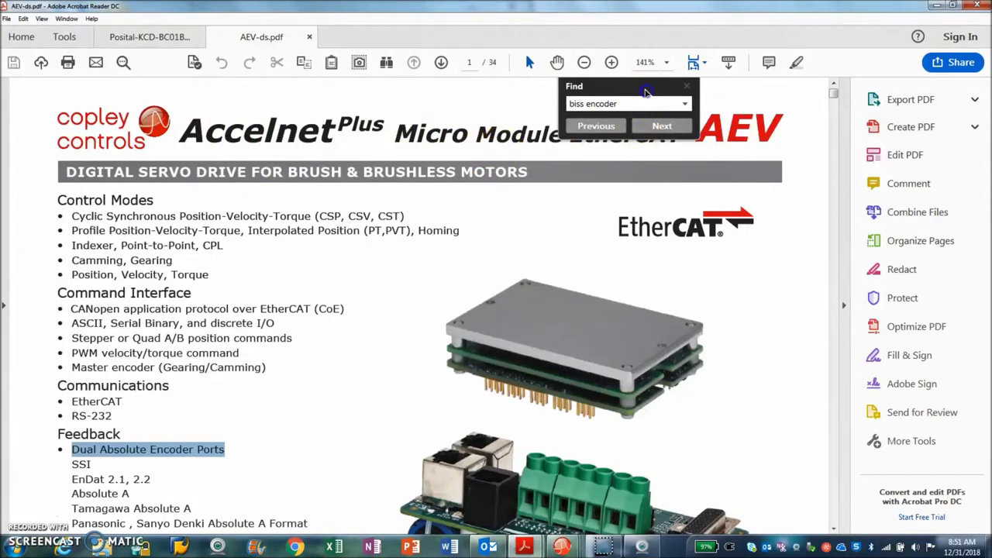
Advance the 'biss encoder' search to page 13 and bring the BiSS wiring diagram into view
mouse_move(646, 92)
left_mouse_down()
mouse_move(510, 88)
mouse_move(659, 86)
mouse_move(642, 80)
left_mouse_up()
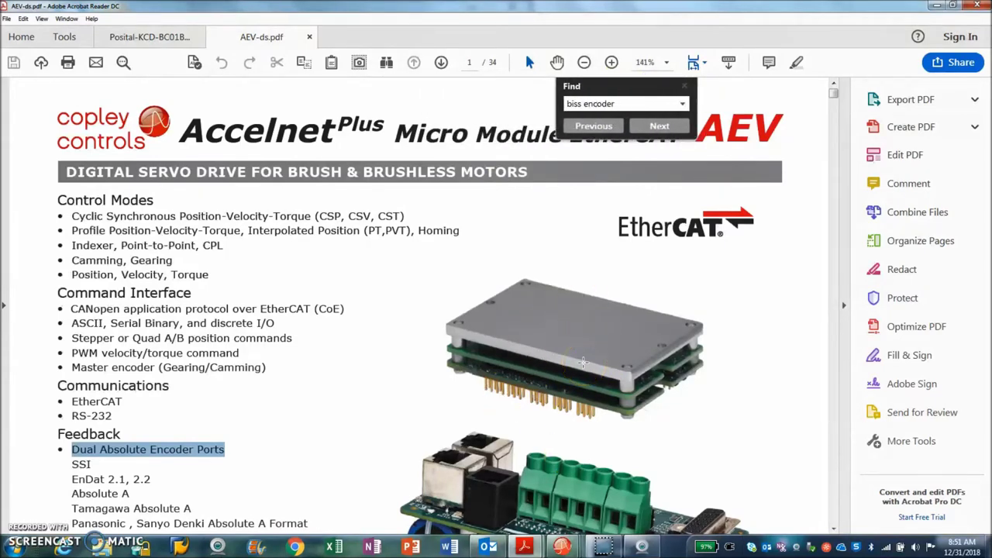
left_click_drag(837, 99, 836, 100)
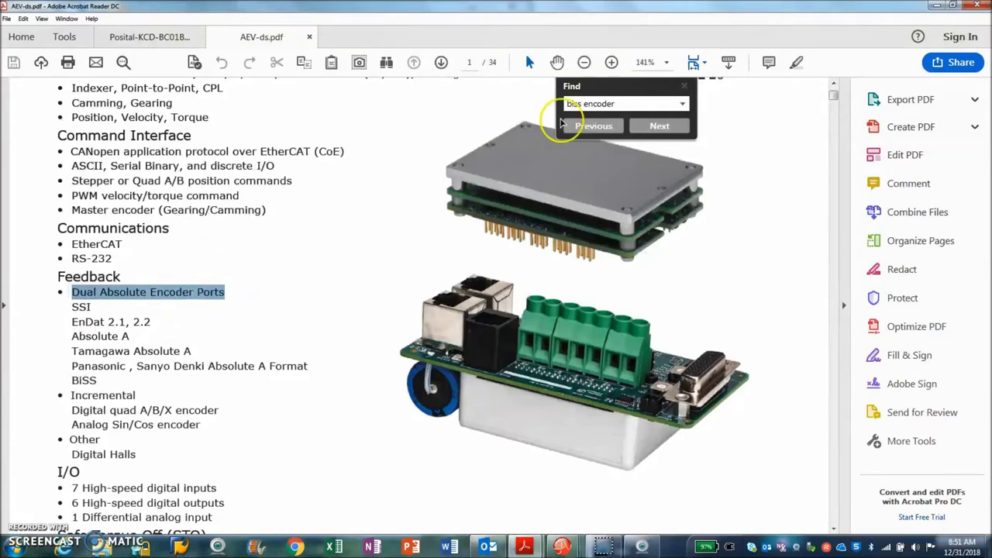
left_click(658, 127)
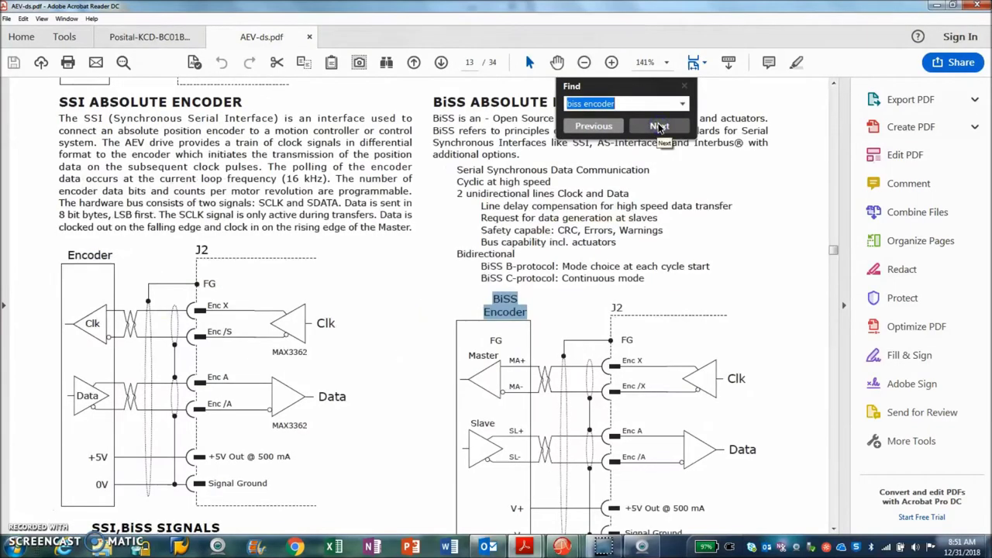
left_click(833, 528)
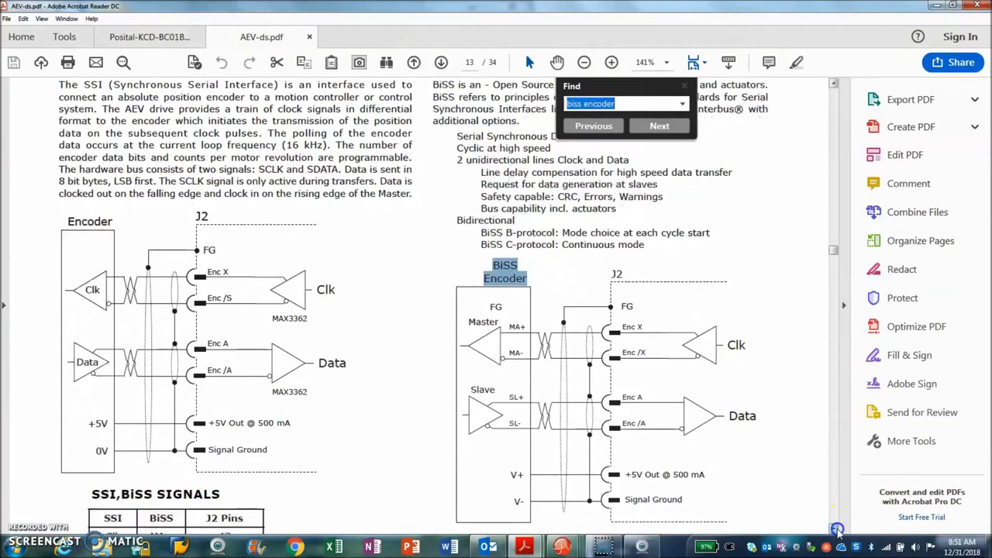
left_click(837, 529)
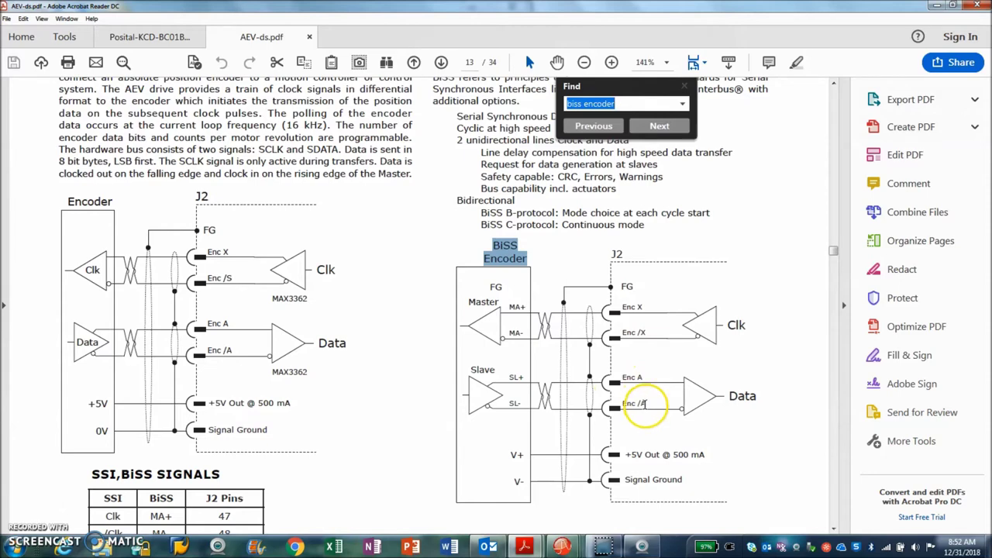
Close the AEV datasheet and scroll the POSITAL KCD-BC01B-1617 datasheet to page 3's Connection Plan
key("ctrl+w")
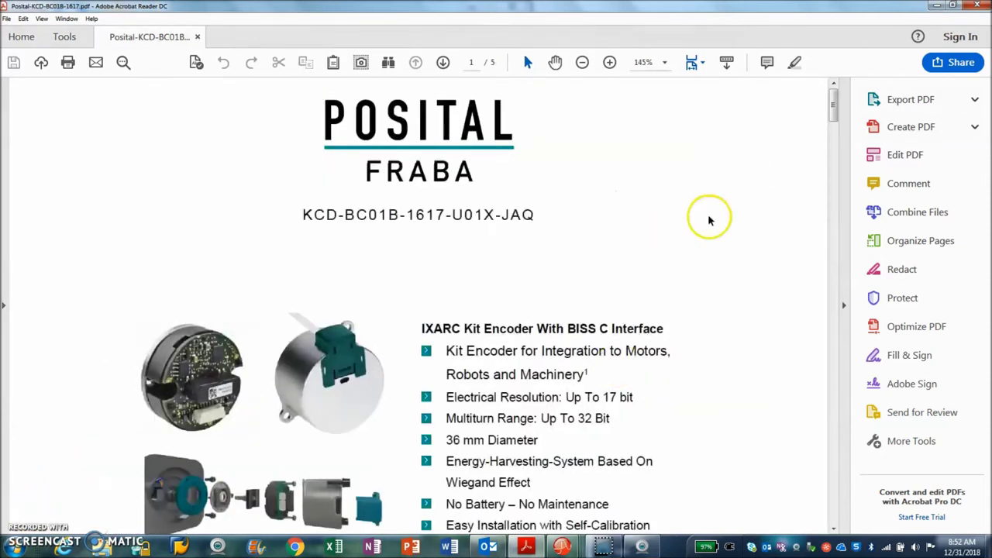
left_click_drag(833, 106, 832, 119)
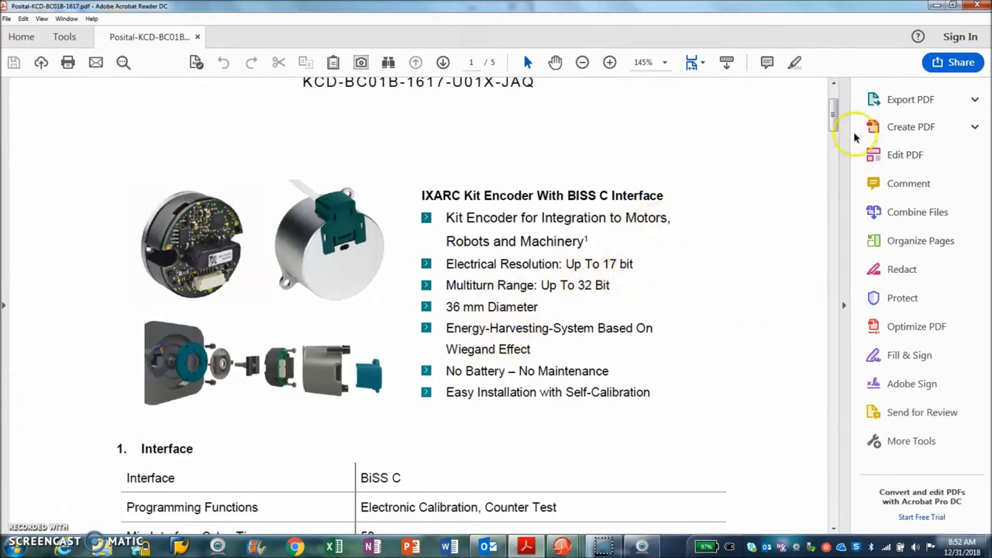
left_click_drag(834, 114, 831, 138)
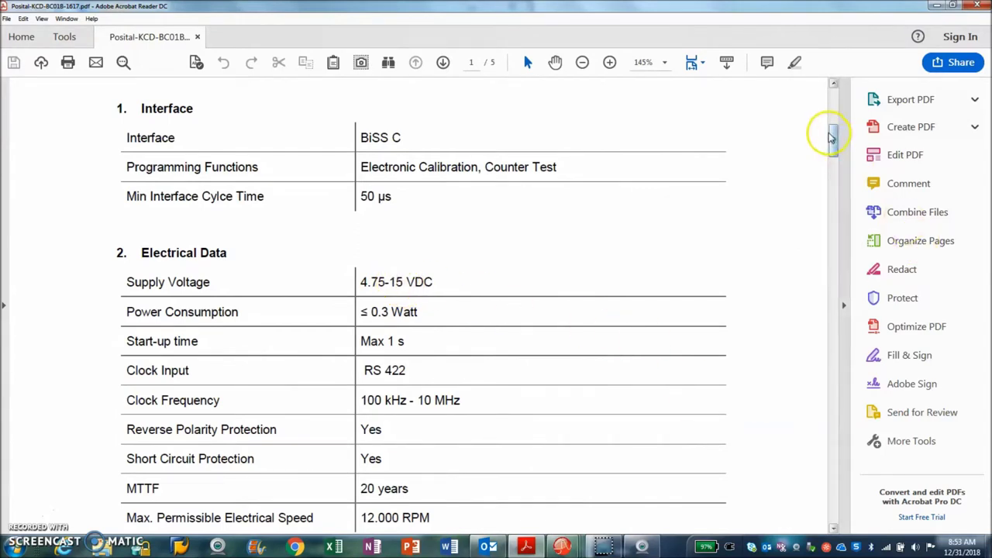
left_click_drag(832, 135, 831, 142)
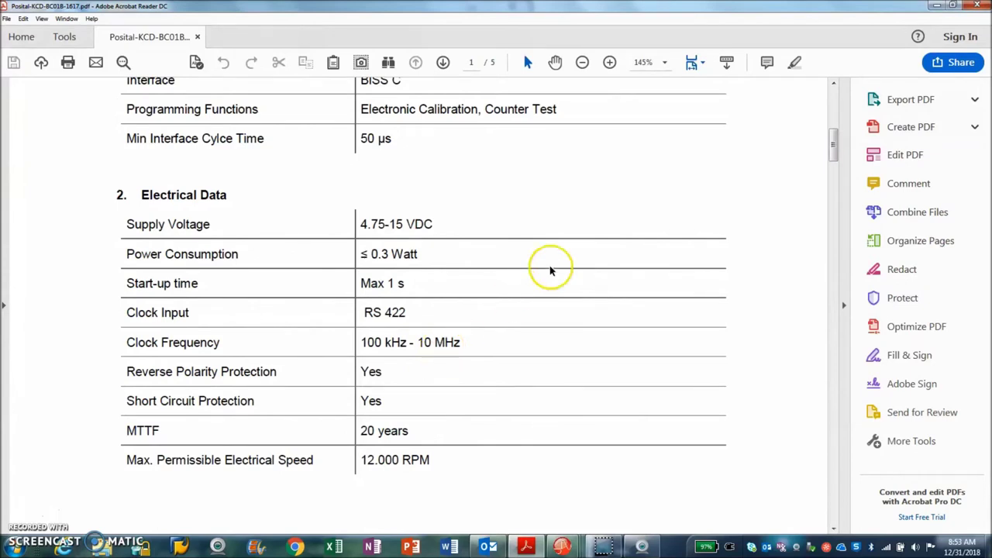
left_click_drag(833, 148, 832, 150)
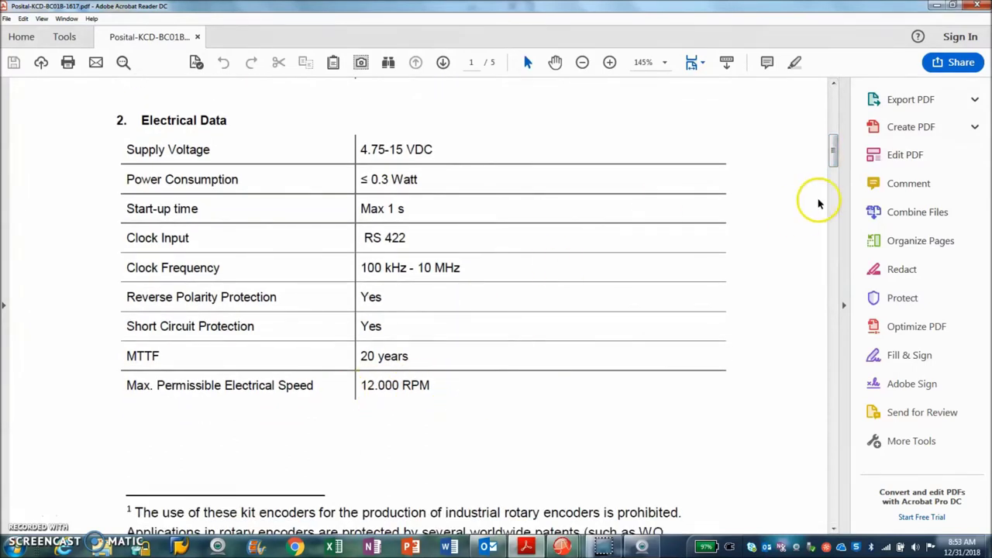
left_click_drag(837, 151, 832, 206)
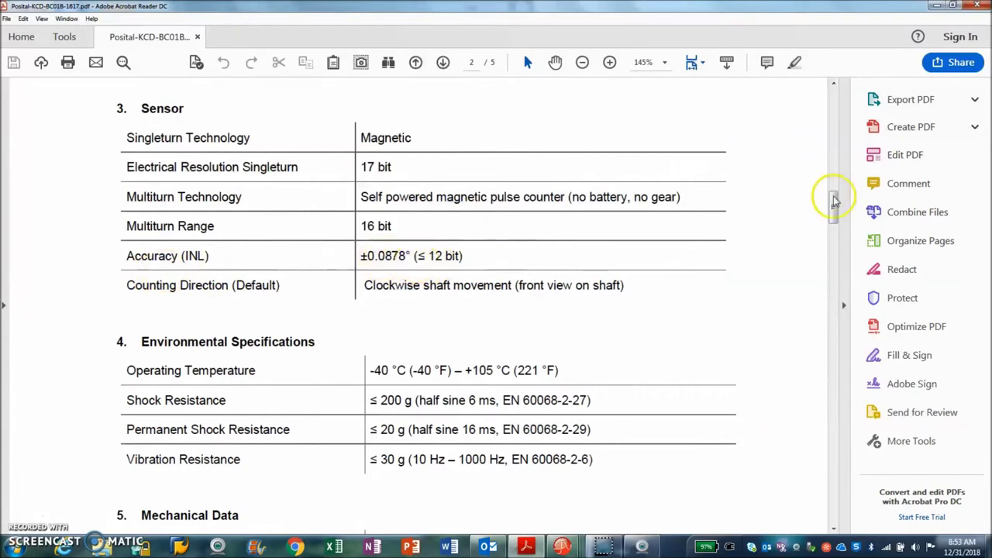
left_click_drag(830, 199, 833, 204)
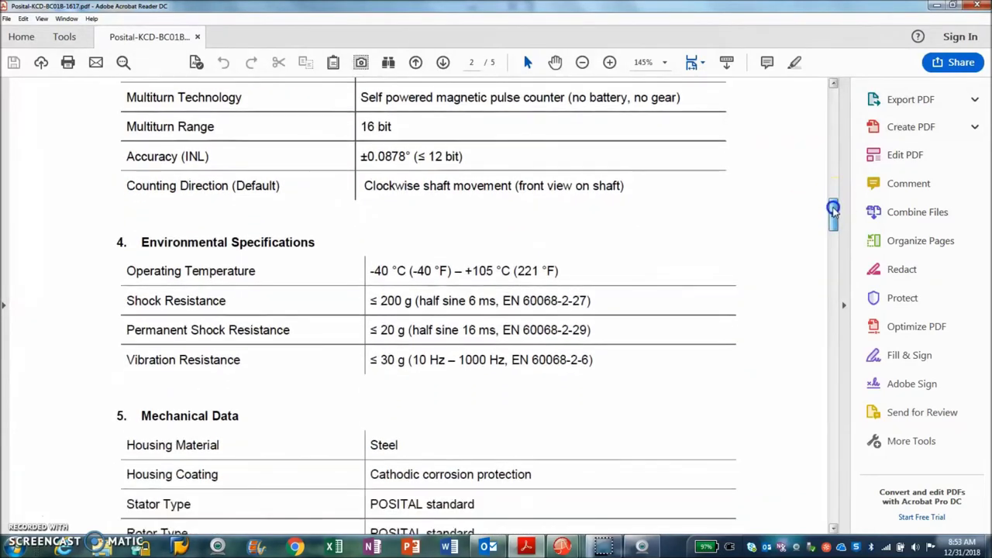
left_click_drag(833, 208, 825, 292)
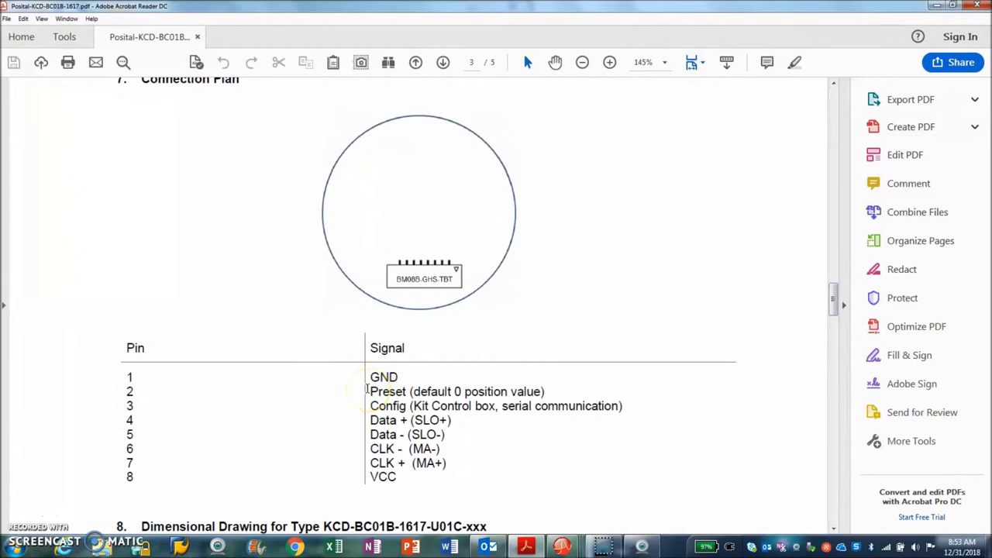
Highlight the Data + and Data - rows in the connection plan's pin table
left_click_drag(380, 478, 395, 478)
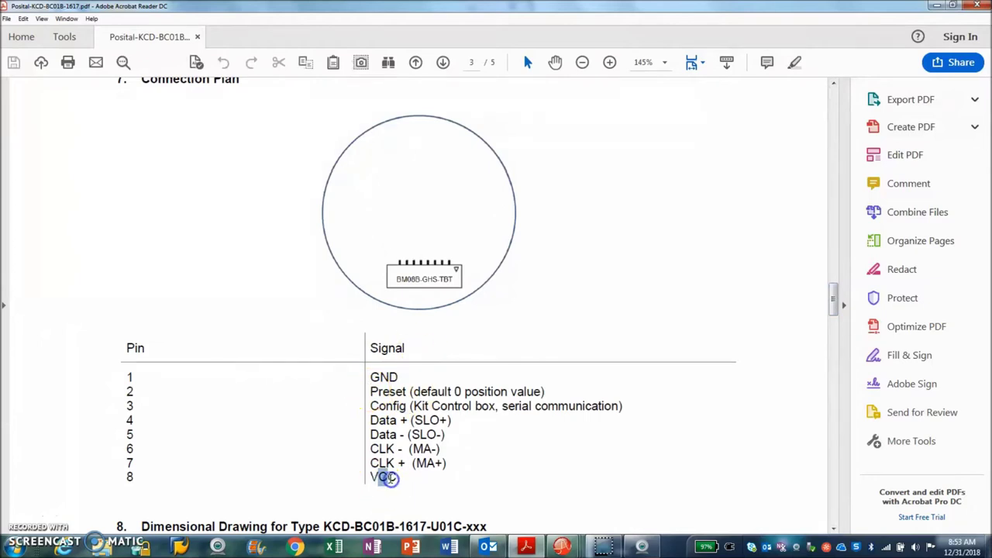
left_click_drag(371, 420, 408, 420)
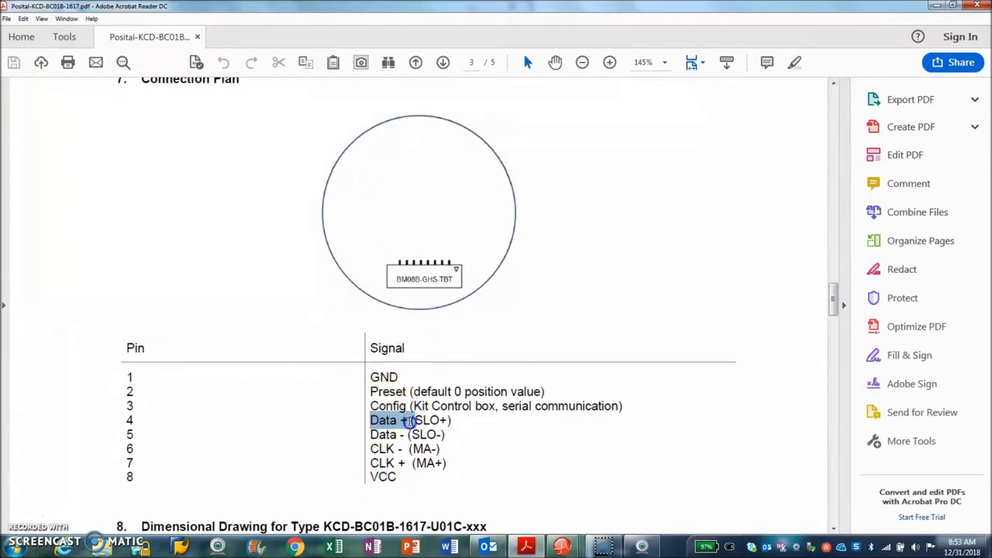
left_click(392, 449)
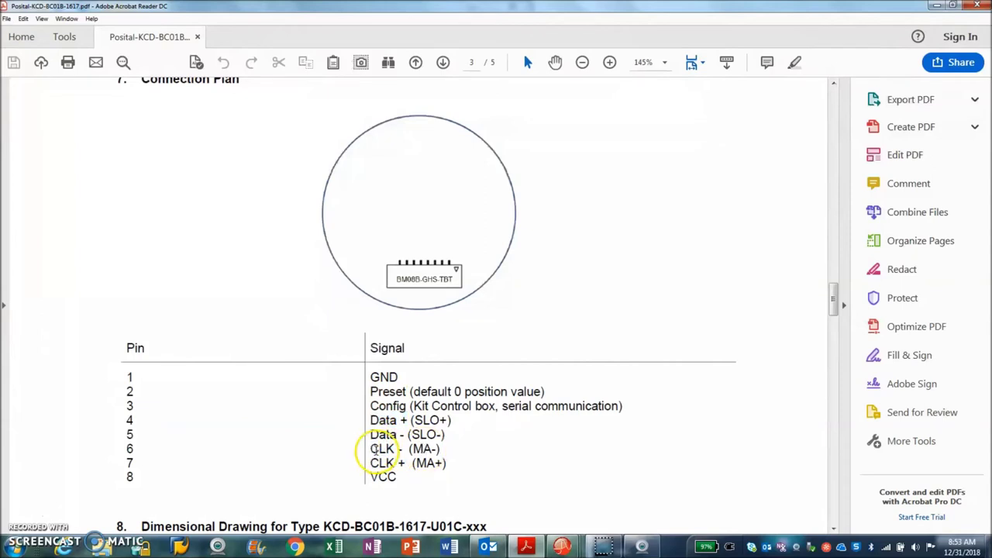
left_click_drag(372, 449, 430, 434)
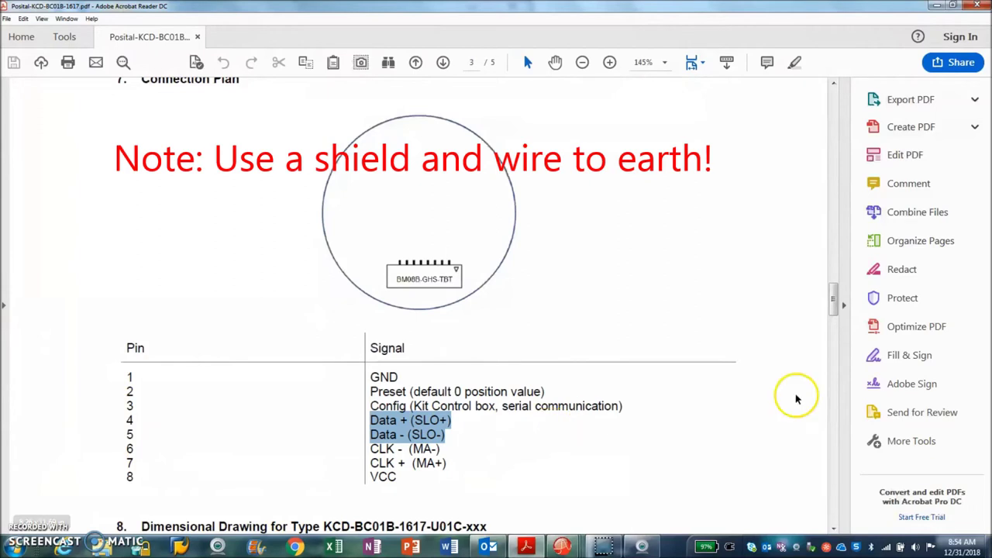
Scroll through the dimensional drawing to the datasheet's last page, then close the POSITAL datasheet
left_click(832, 529)
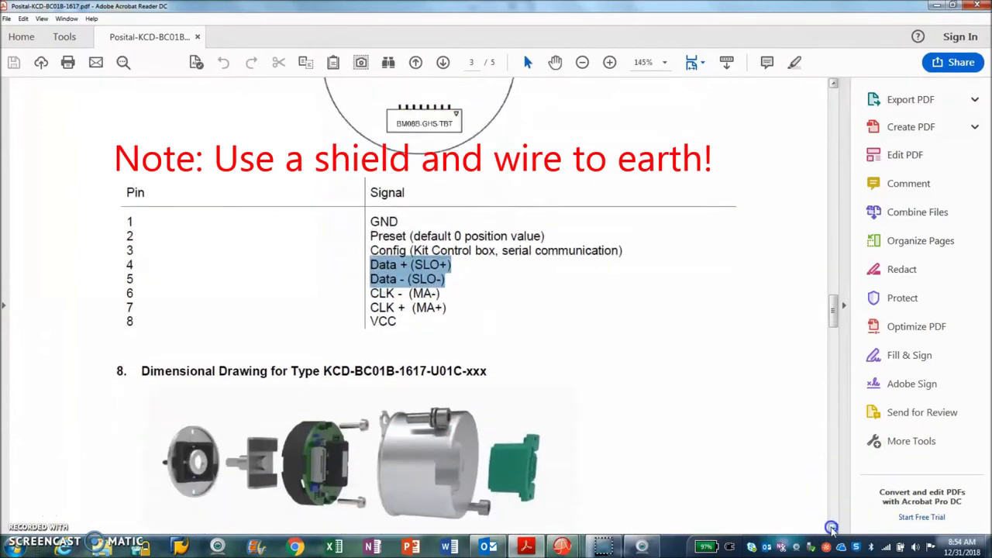
left_click(833, 528)
left_click(833, 529)
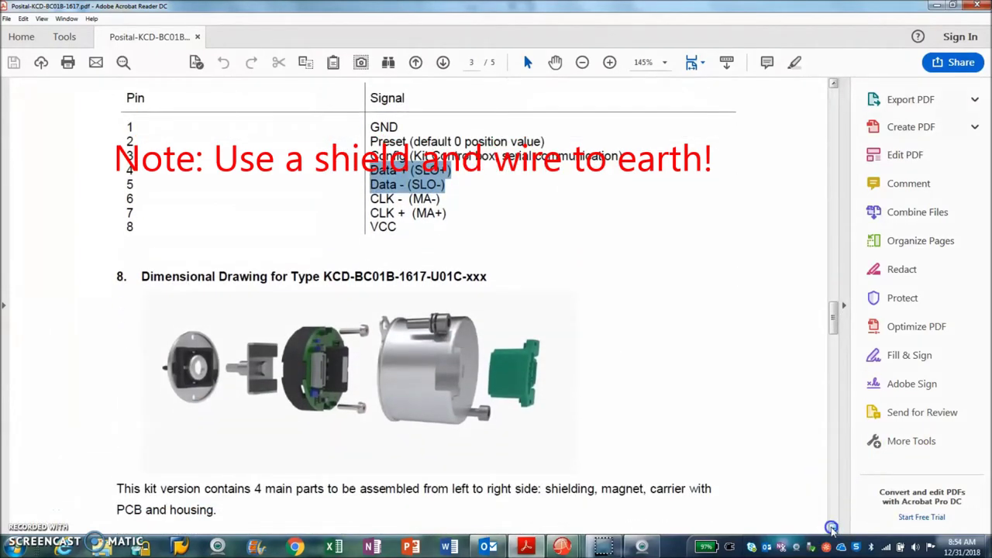
left_click(833, 528)
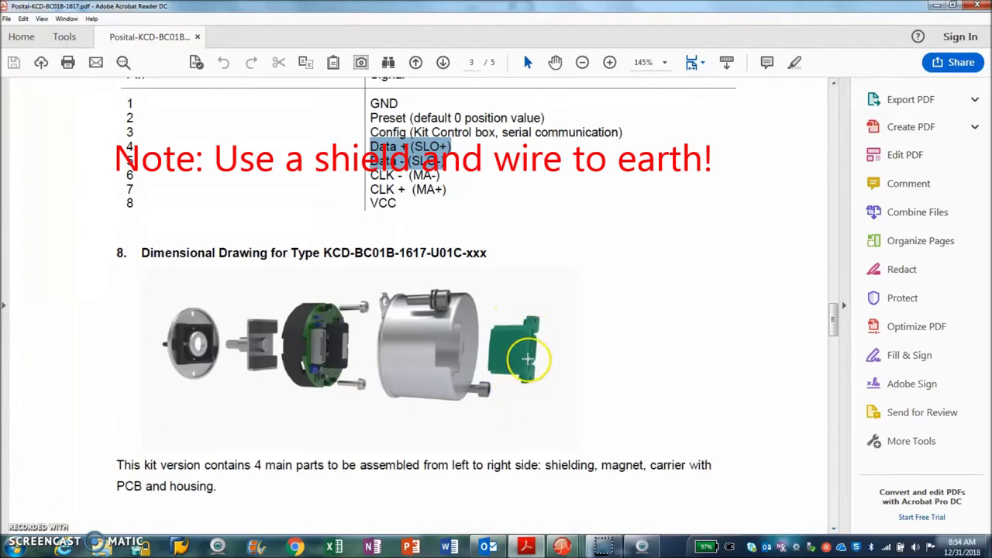
left_click(832, 529)
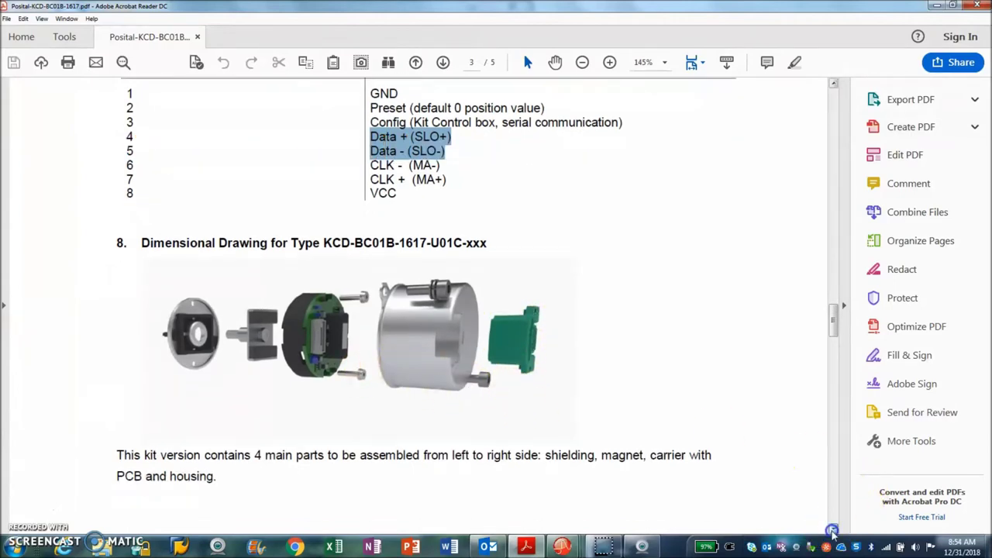
left_click(832, 529)
scroll(832, 530, "down", 15)
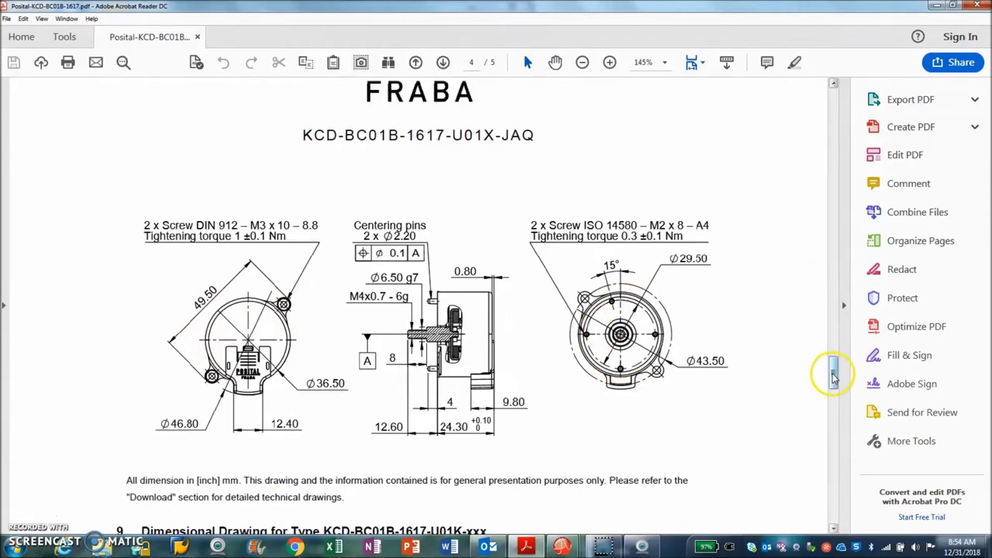
left_click_drag(833, 375, 829, 497)
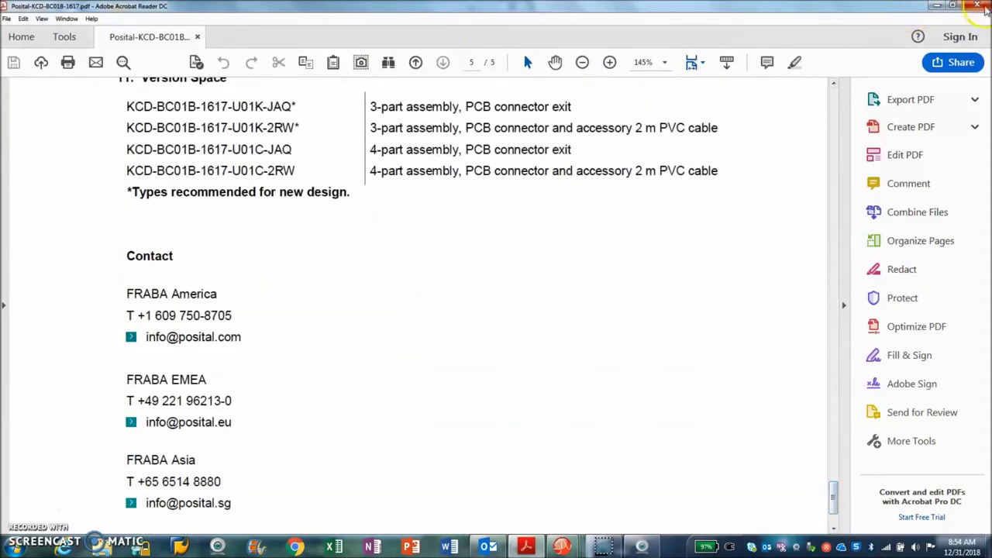
left_click(978, 5)
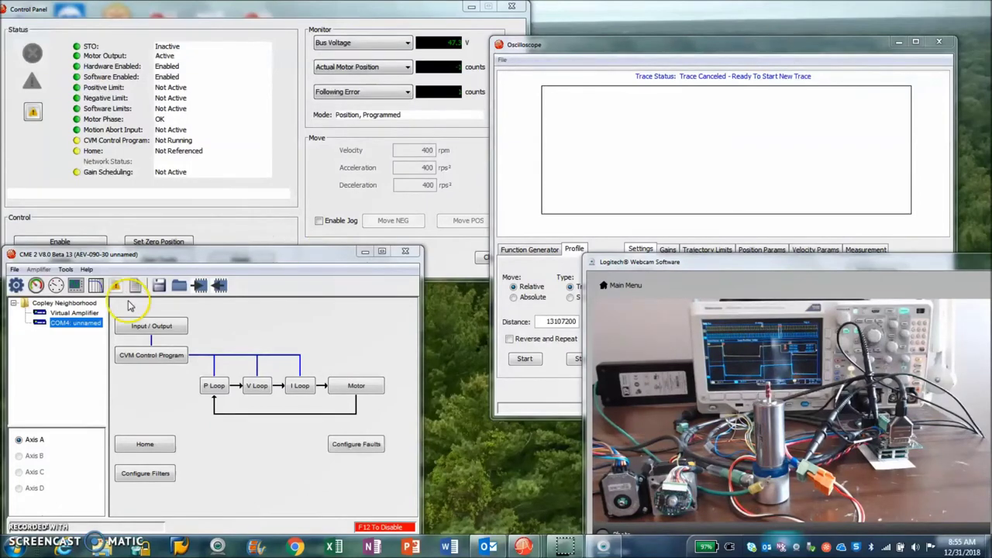
Open the drive's motor setup and advance to the Motor Feedback page
left_click(16, 285)
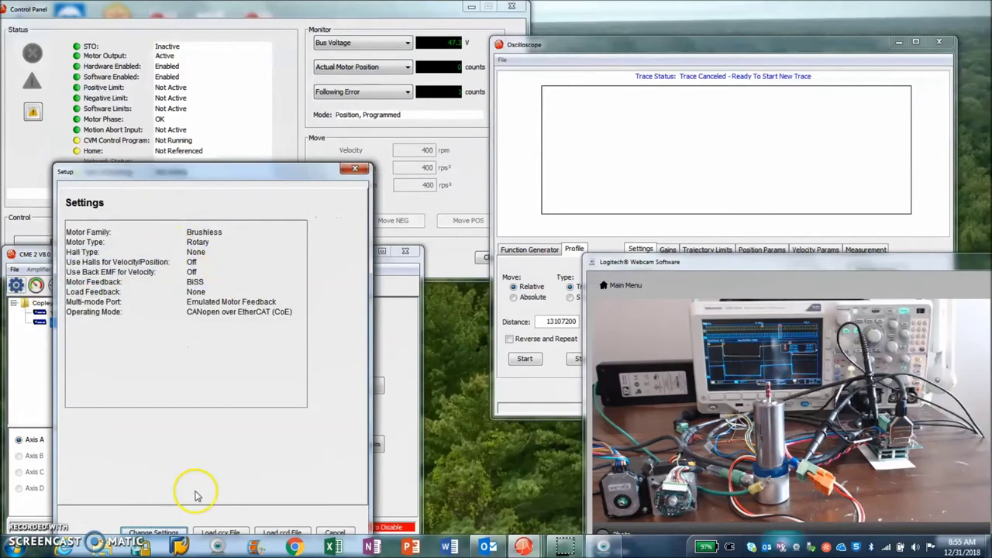
left_click_drag(222, 174, 308, 140)
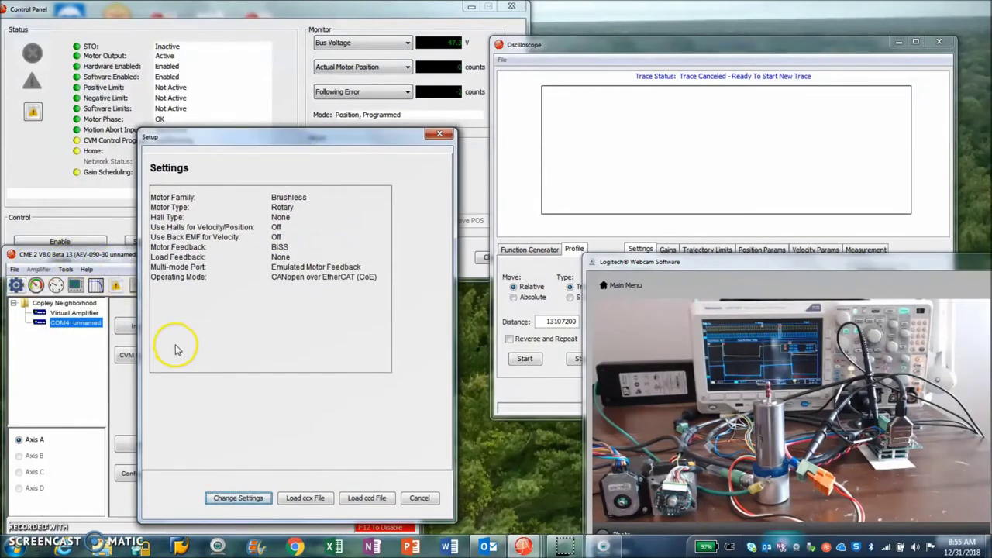
left_click(240, 497)
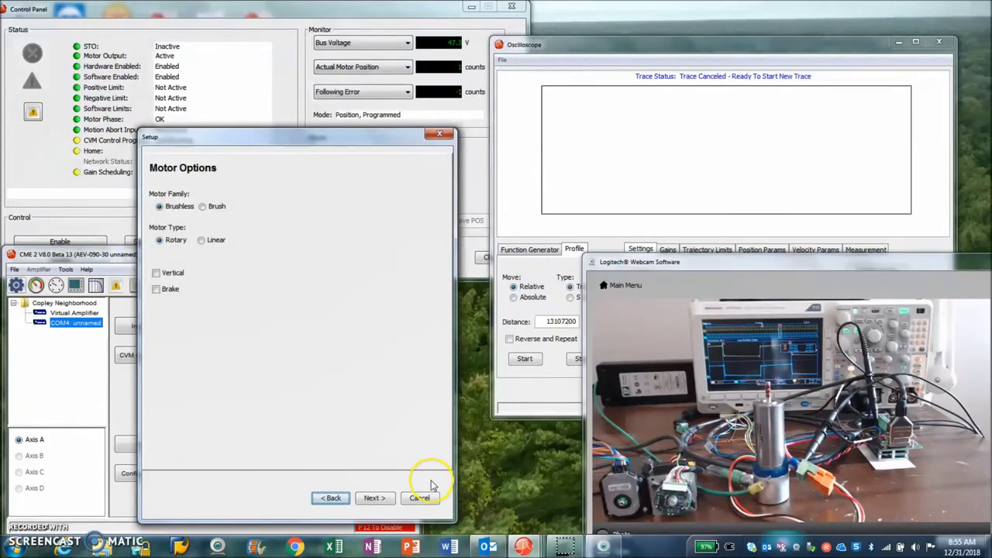
left_click(375, 498)
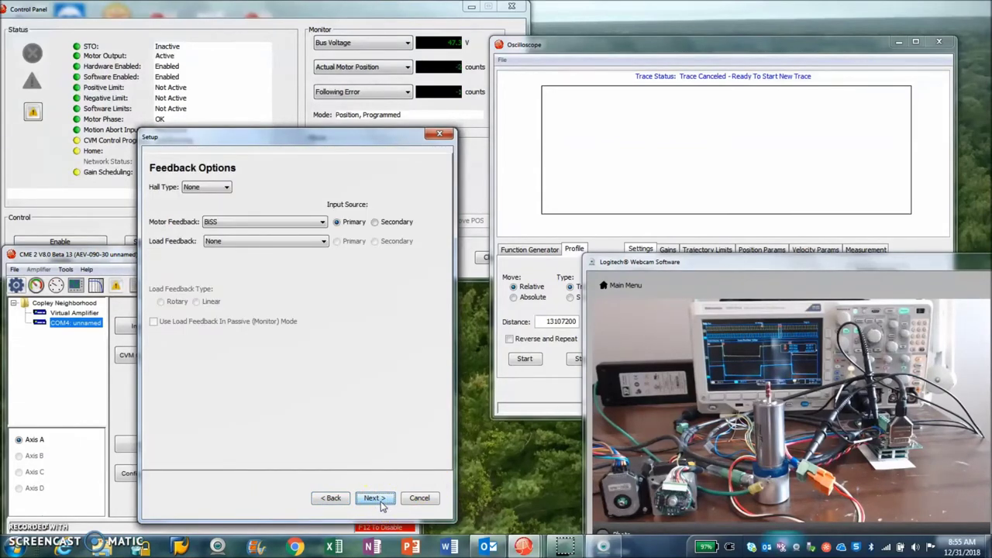
left_click(377, 499)
Check BiSS C at 17 bits and 65536 turns, then reset Advanced Settings to defaults
double_click(198, 216)
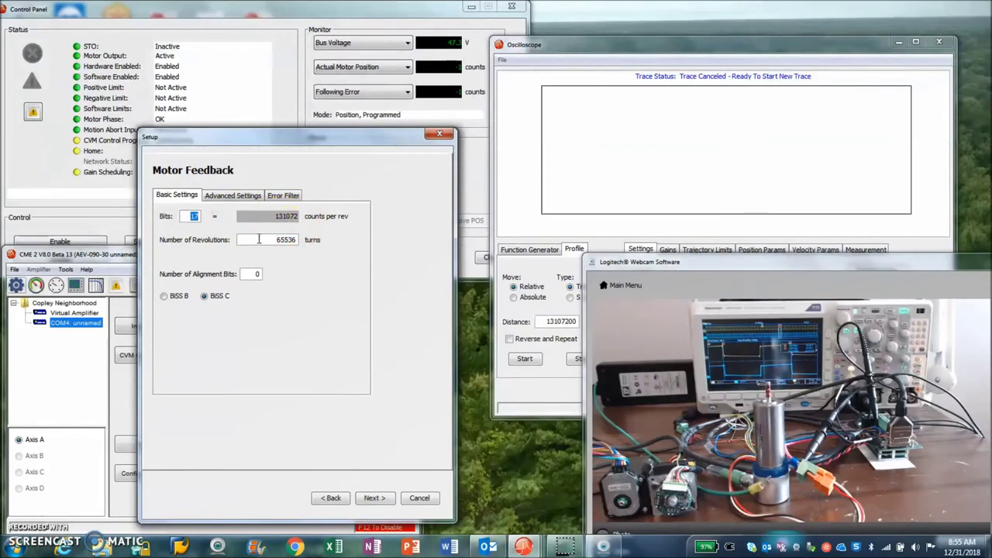
left_click(278, 240)
left_click(227, 196)
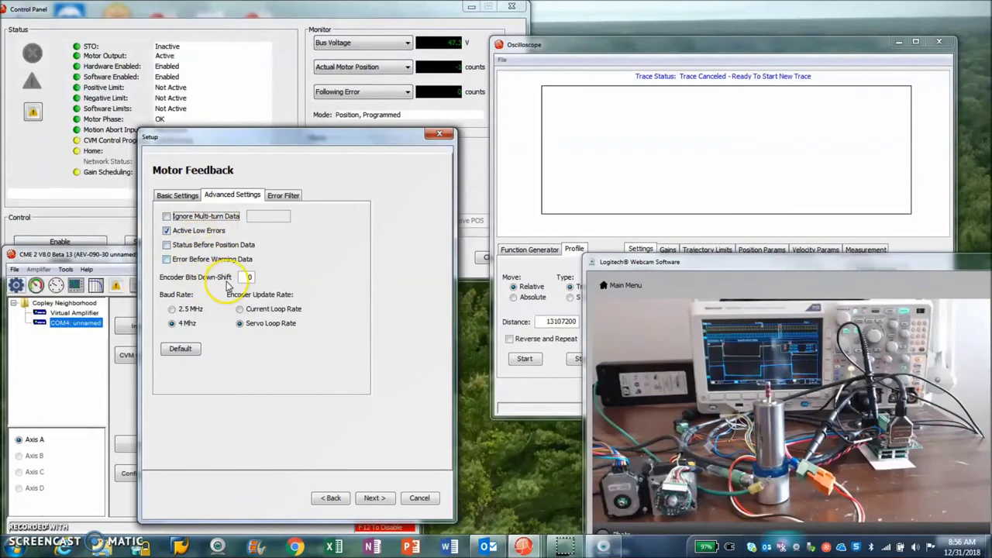
left_click(180, 349)
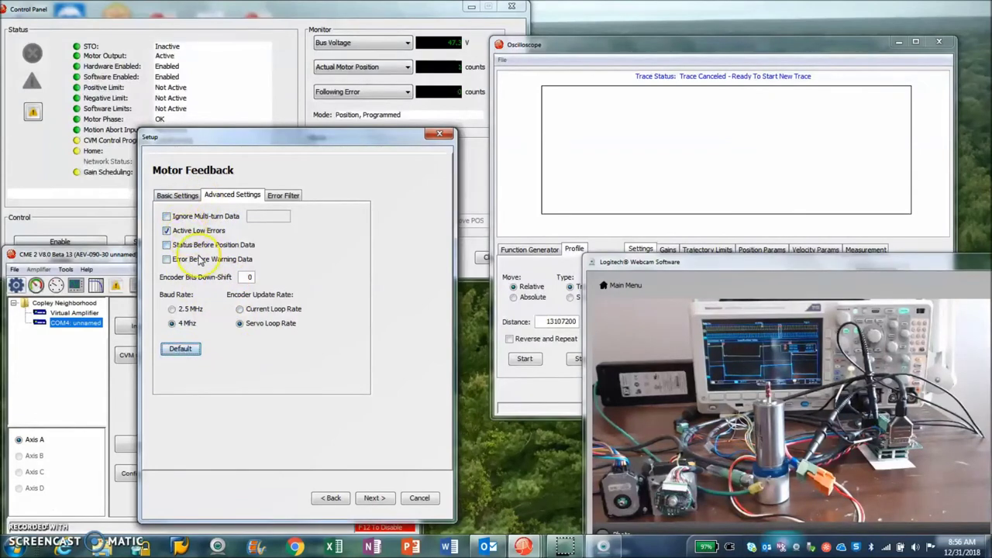
mouse_move(200, 261)
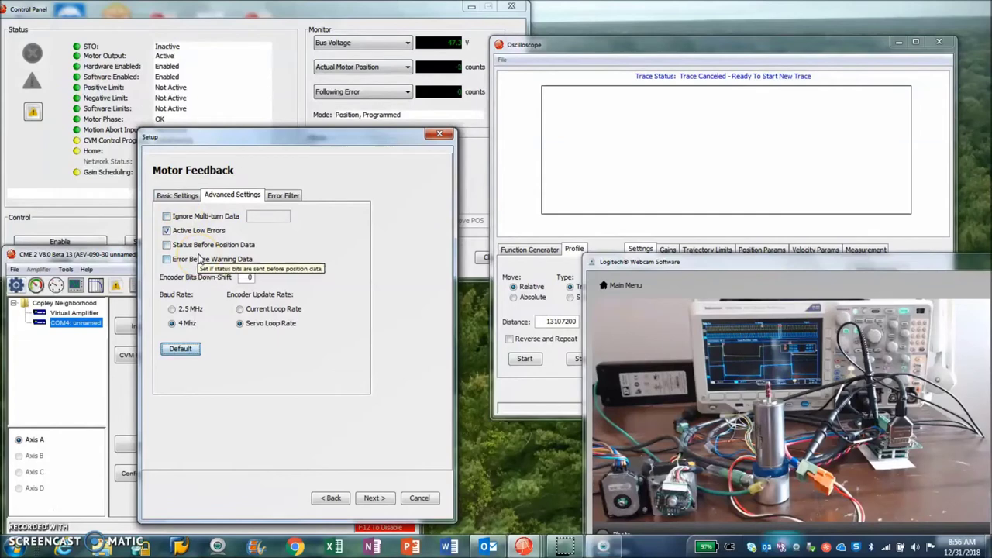
Close the Motor Feedback setup and bring the Control Panel to the front
left_click(439, 135)
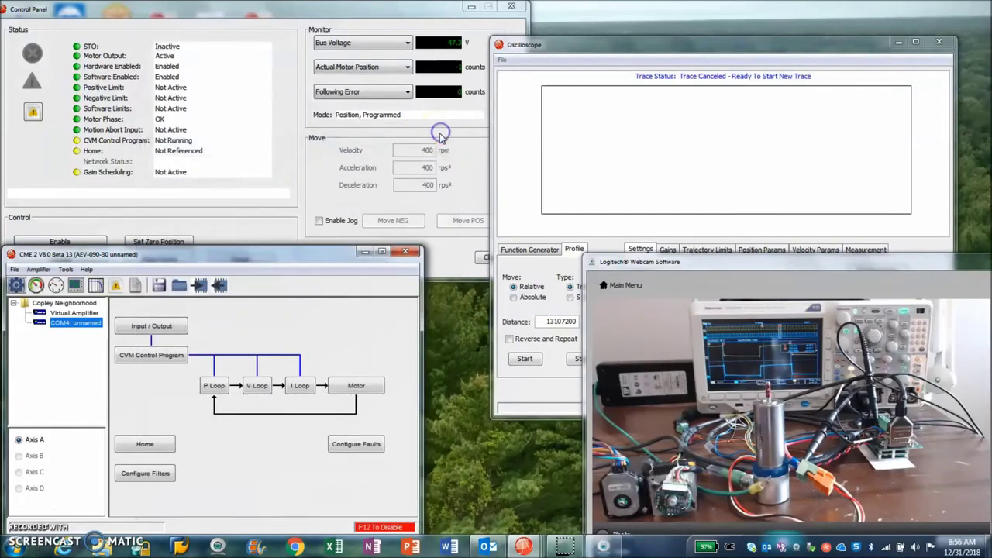
left_click(316, 15)
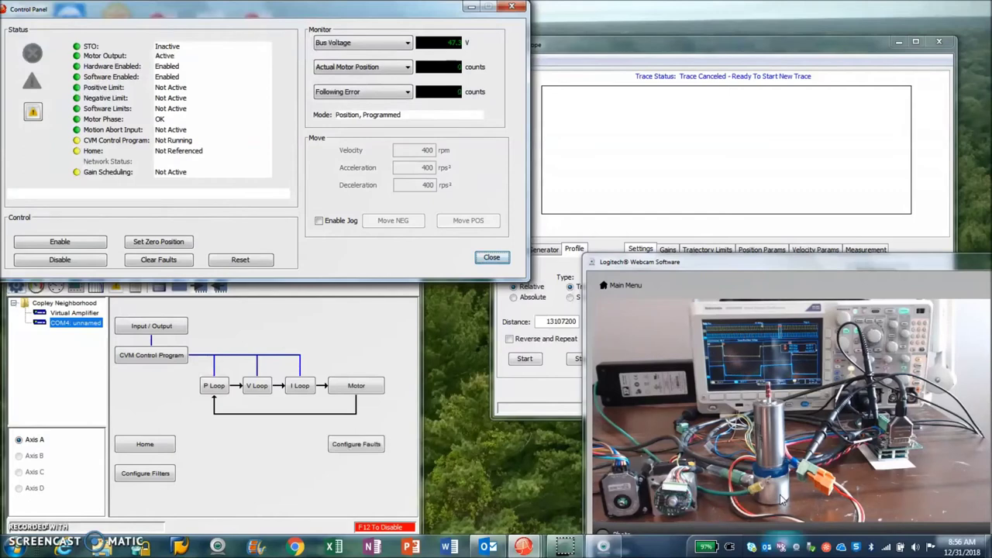
Start the 13107200-count relative Trap move from the Oscilloscope and capture velocity, error and voltage
left_click(772, 68)
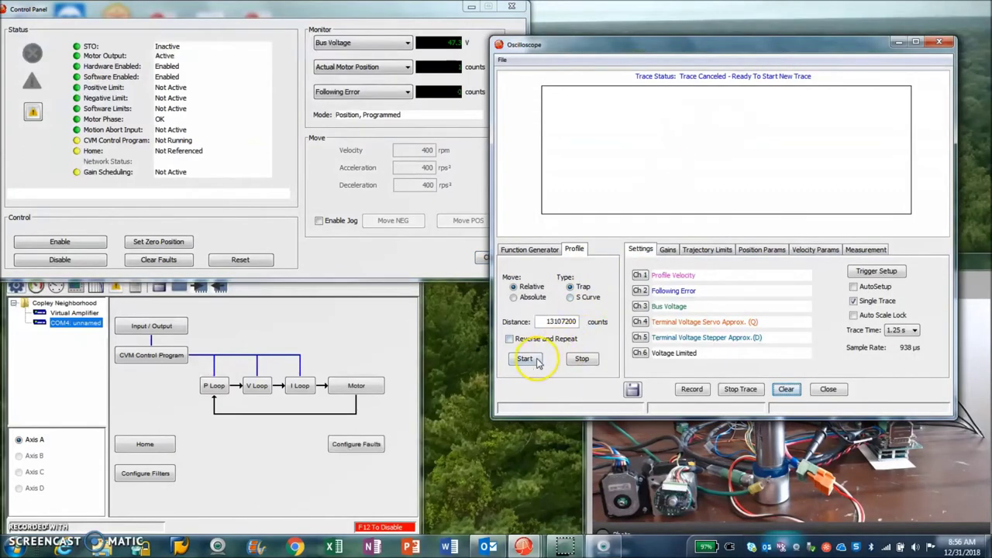
left_click_drag(798, 47, 475, 56)
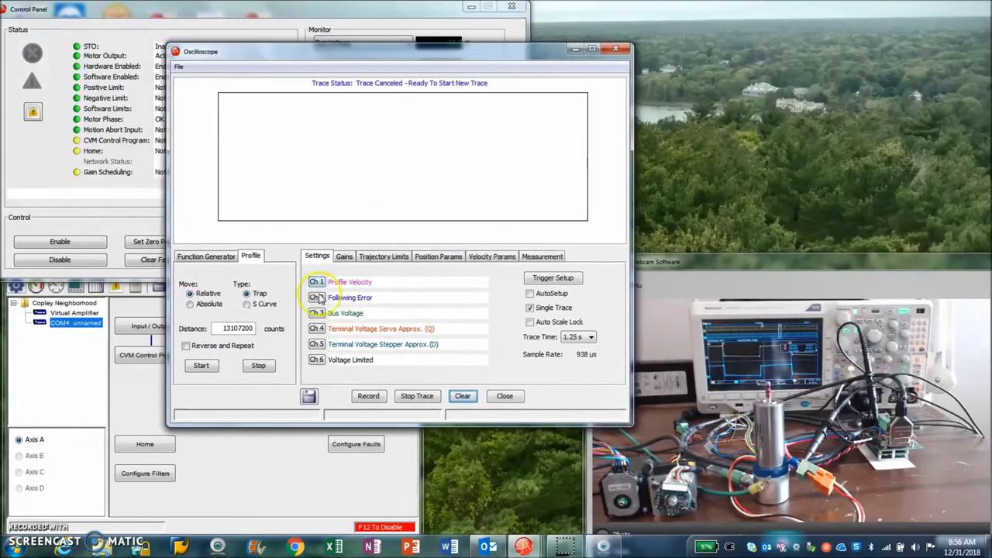
left_click(200, 366)
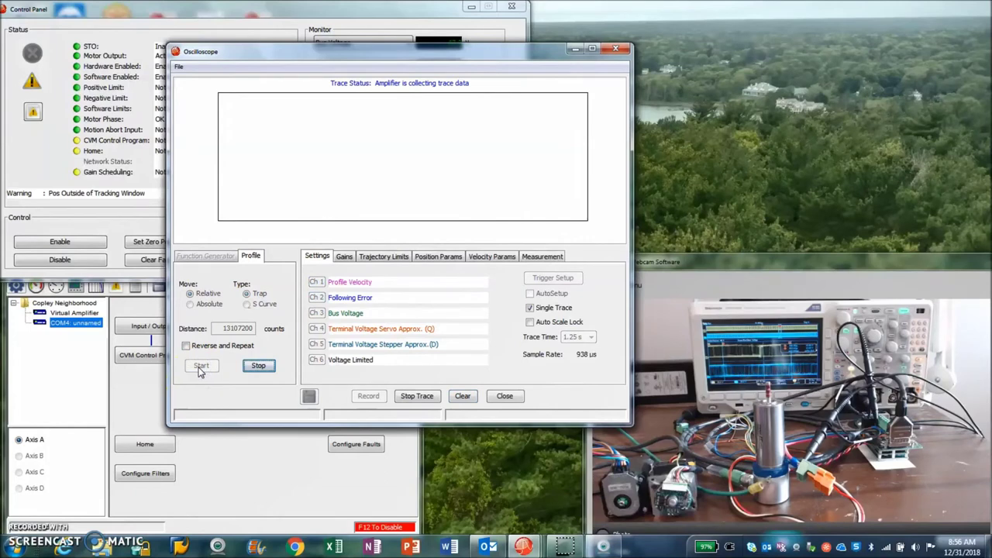
left_click(288, 167)
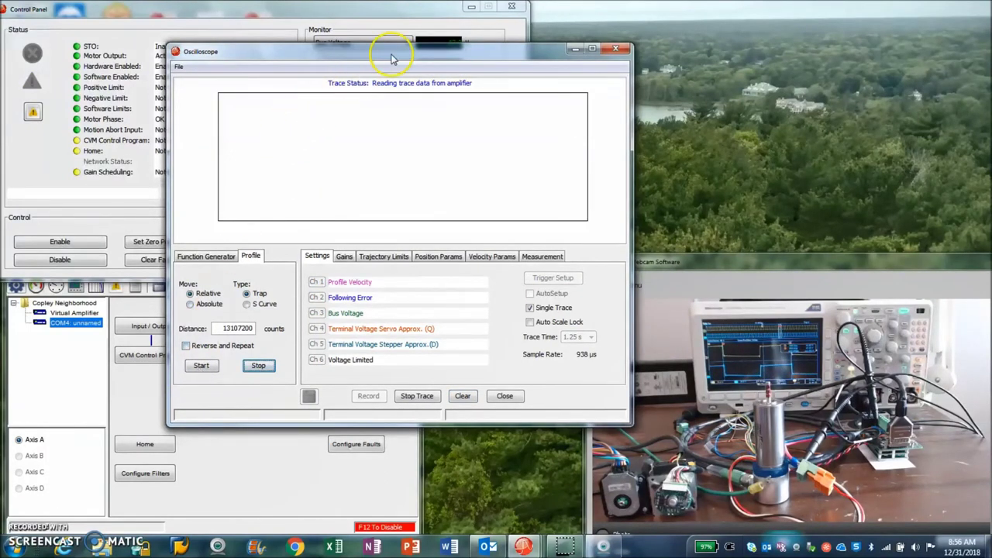
left_click_drag(418, 50, 372, 47)
left_click(364, 125)
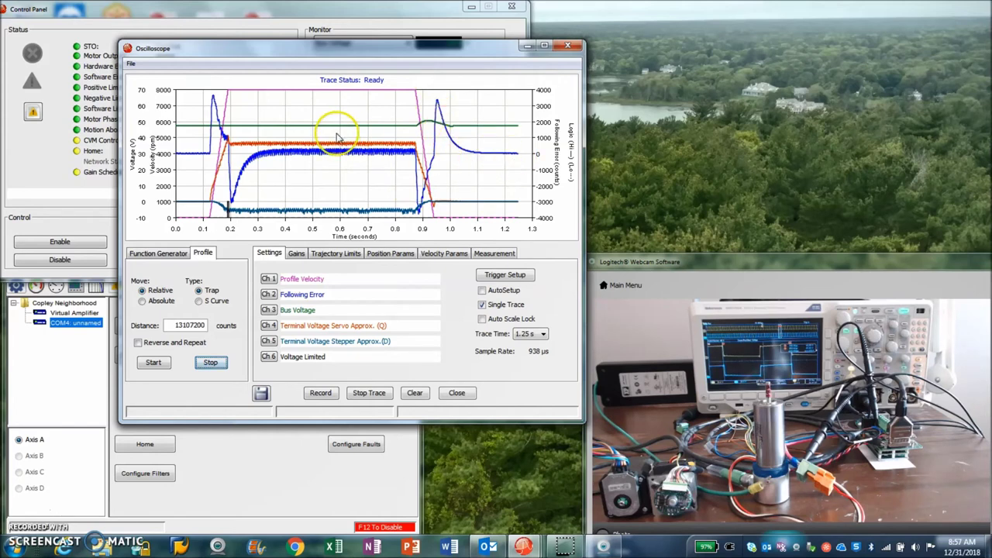
Zoom repeatedly into the constant-velocity section of the trace to examine the velocity ripple
left_click_drag(276, 148, 414, 156)
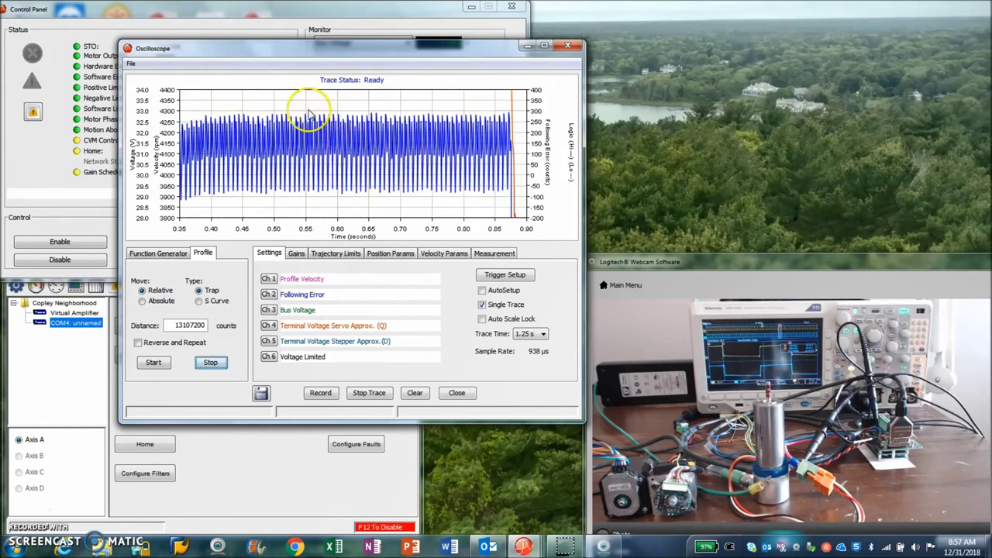
left_click_drag(306, 112, 369, 193)
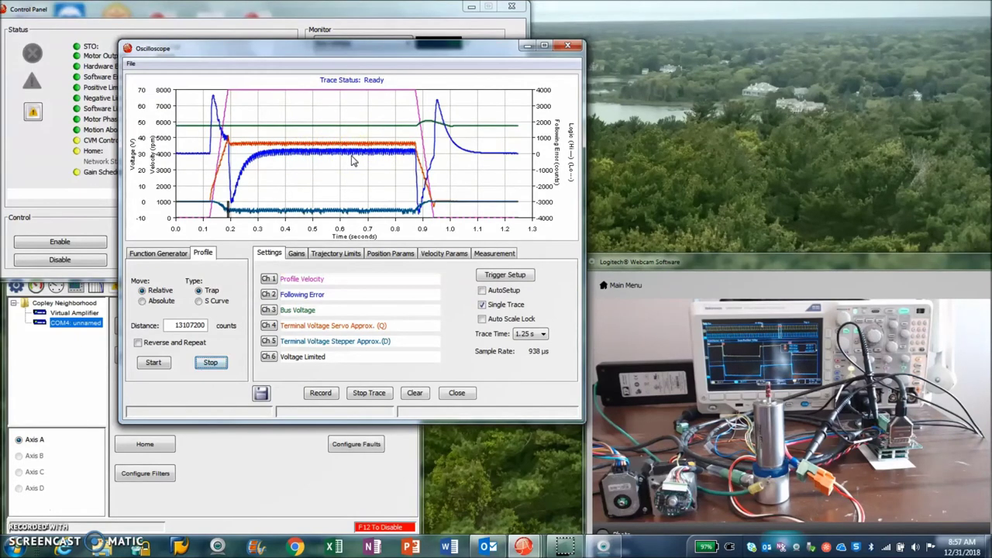
left_click_drag(295, 48, 360, 48)
left_click_drag(262, 160, 231, 155)
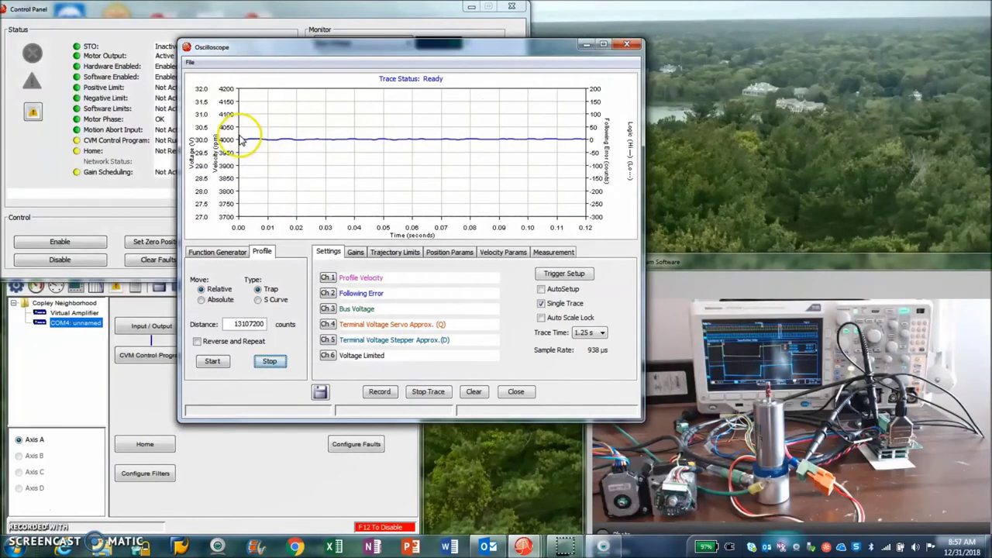
Zoom to the span of the steady velocity trace, then unzoom to the full 0–1.3 s view
mouse_move(240, 140)
left_mouse_down()
mouse_move(491, 124)
mouse_move(587, 141)
left_mouse_up()
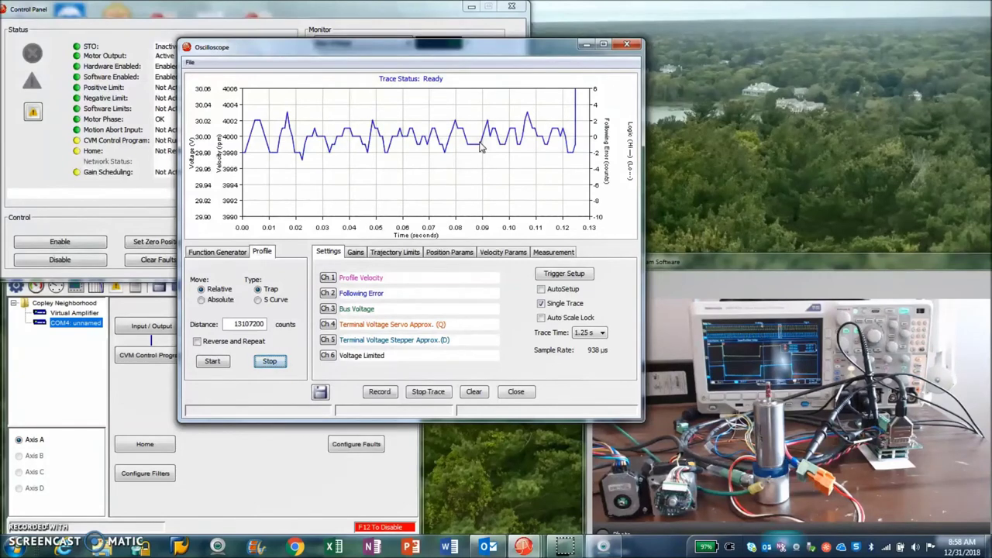
left_click(497, 161)
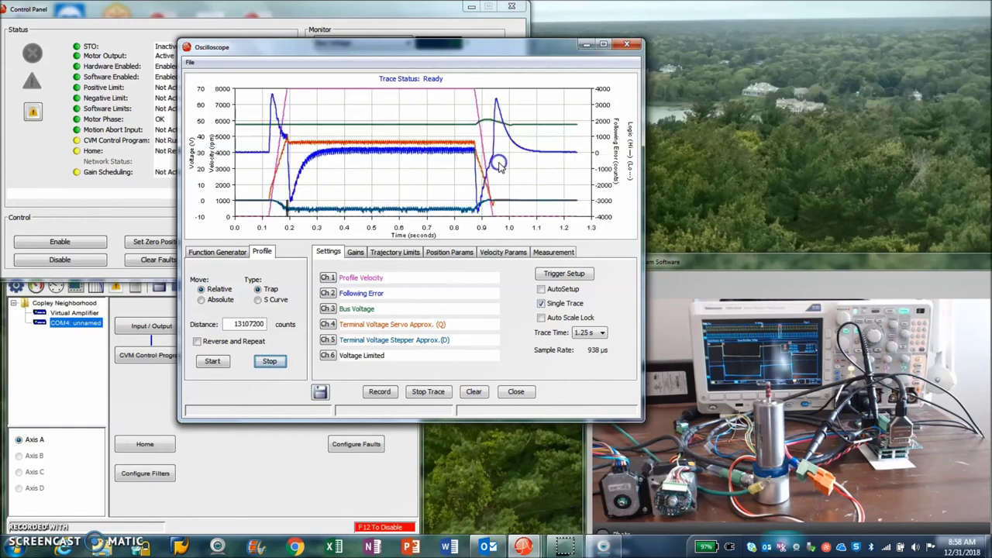
Zoom into the following error between 0.165 and 0.230 s, then restore the full trace
left_click(500, 168)
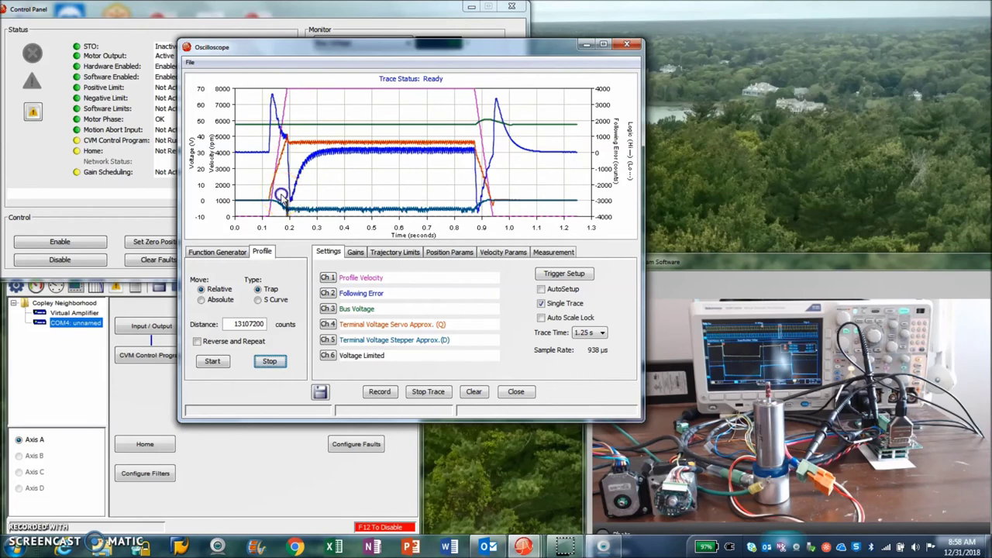
left_click_drag(280, 182, 297, 218)
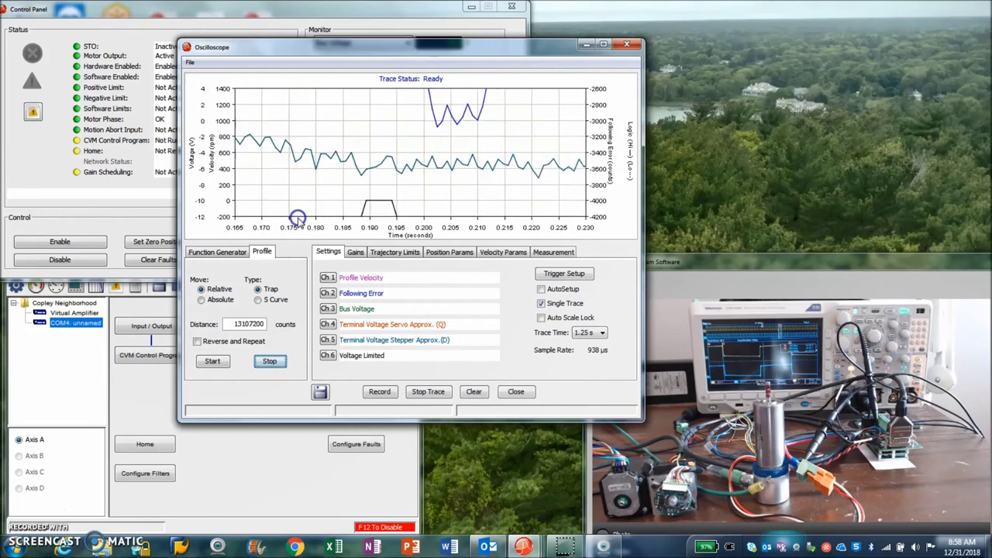
left_click(379, 211)
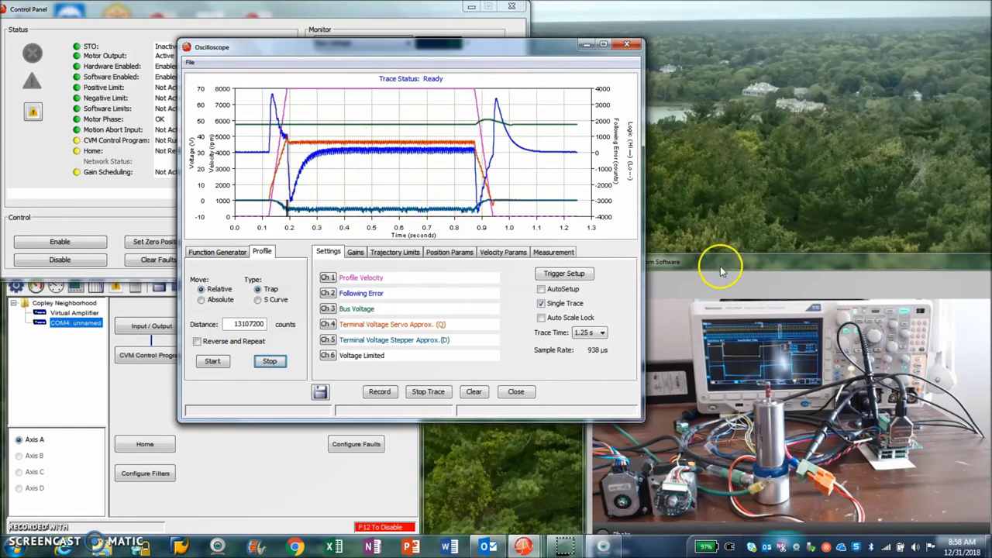
Close the Oscilloscope and Control Panel, and open the PWM-Limit scope capture image
left_click_drag(722, 263, 683, 244)
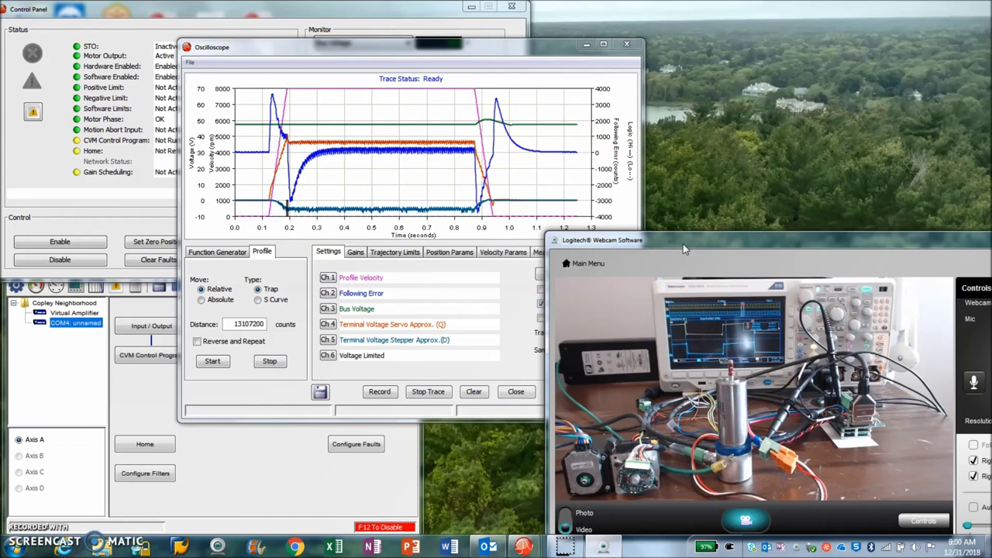
left_click(491, 450)
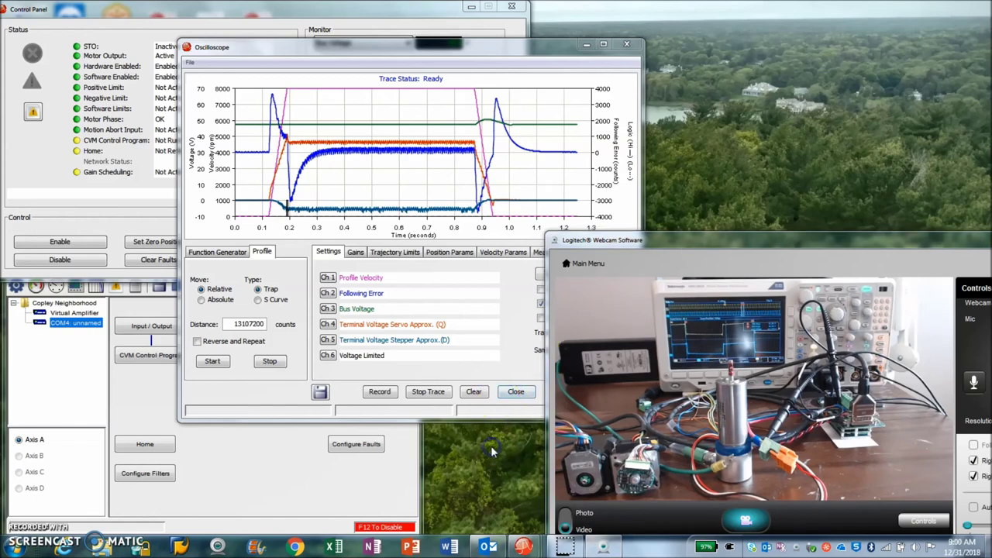
left_click(586, 44)
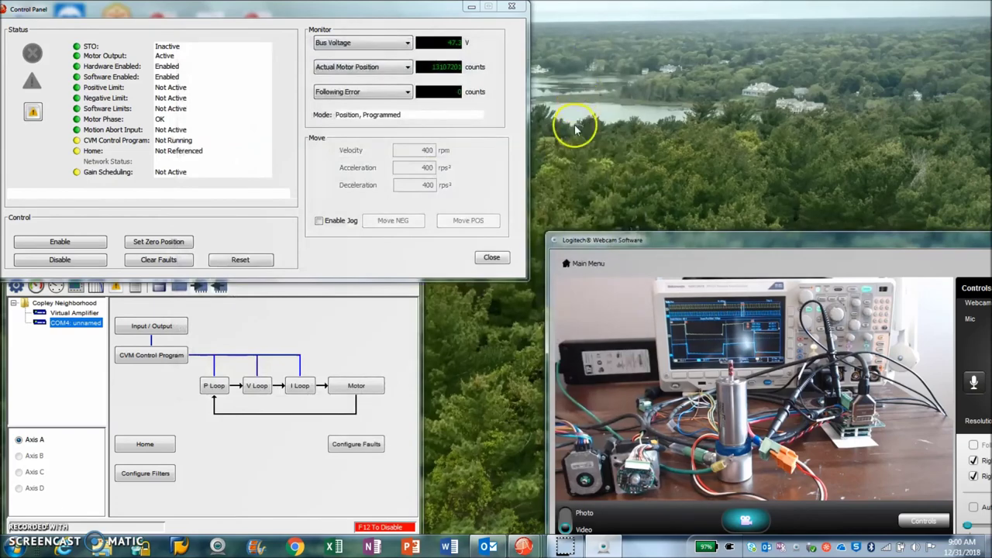
left_click(472, 7)
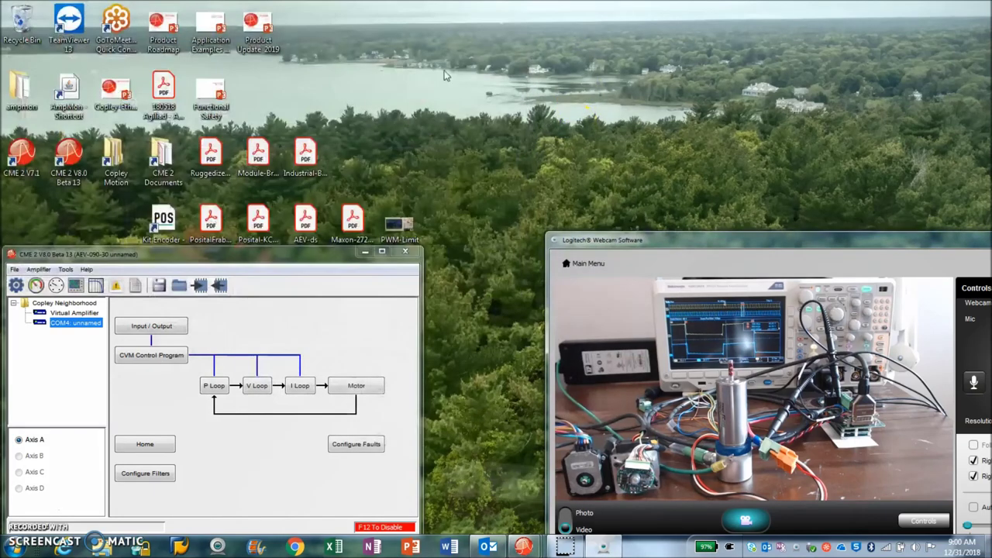
double_click(401, 219)
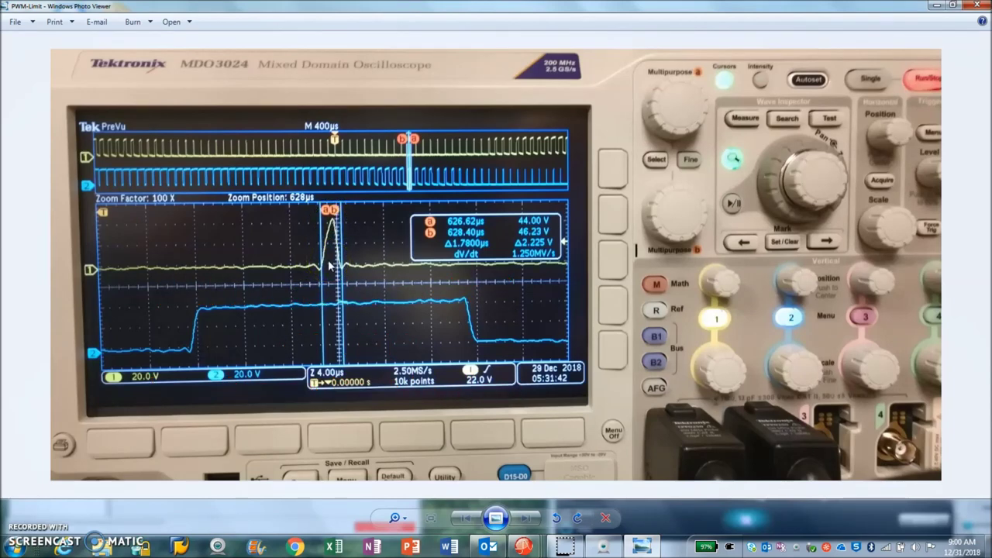
left_click(935, 5)
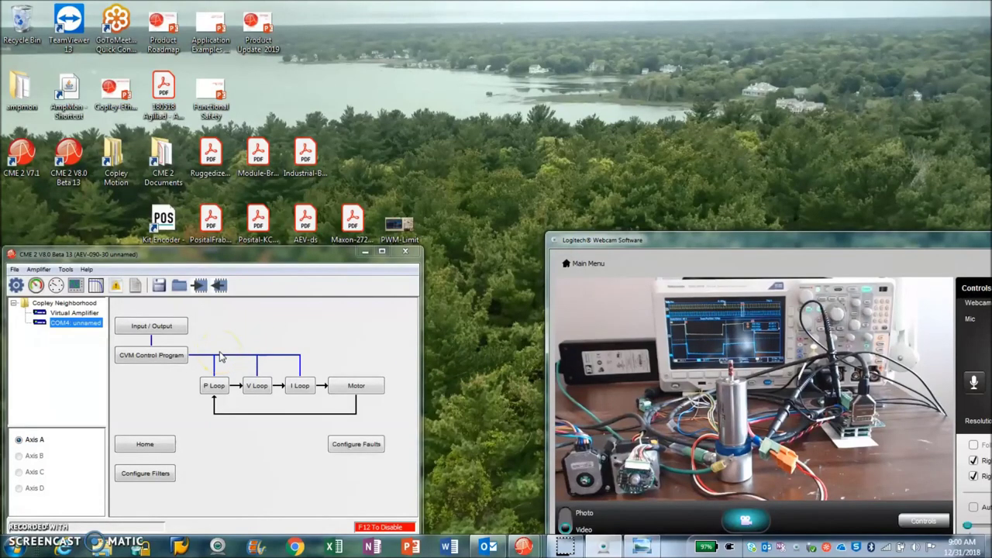
Move the CME 2 main window slightly up and to the right
left_click_drag(185, 261, 190, 251)
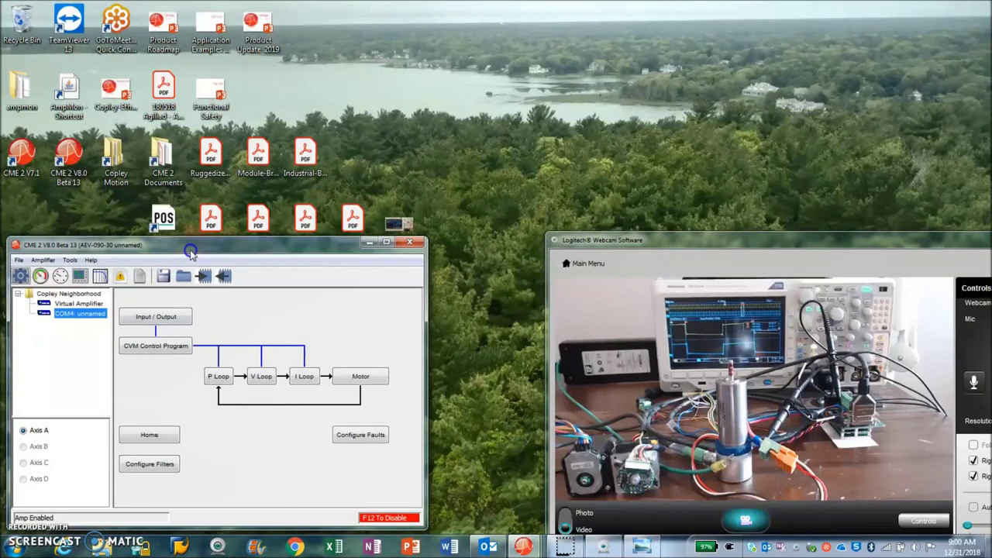